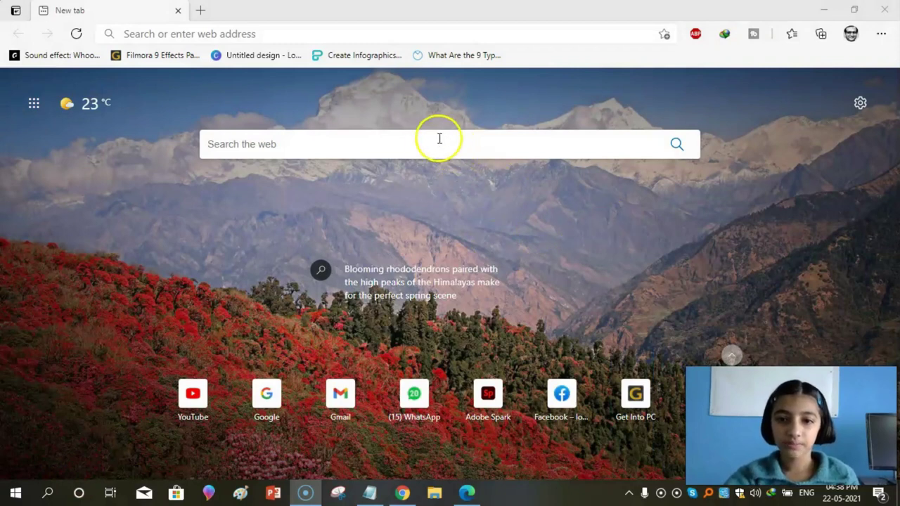
Step: Focus the web search box on the Edge new tab page
left_click(250, 146)
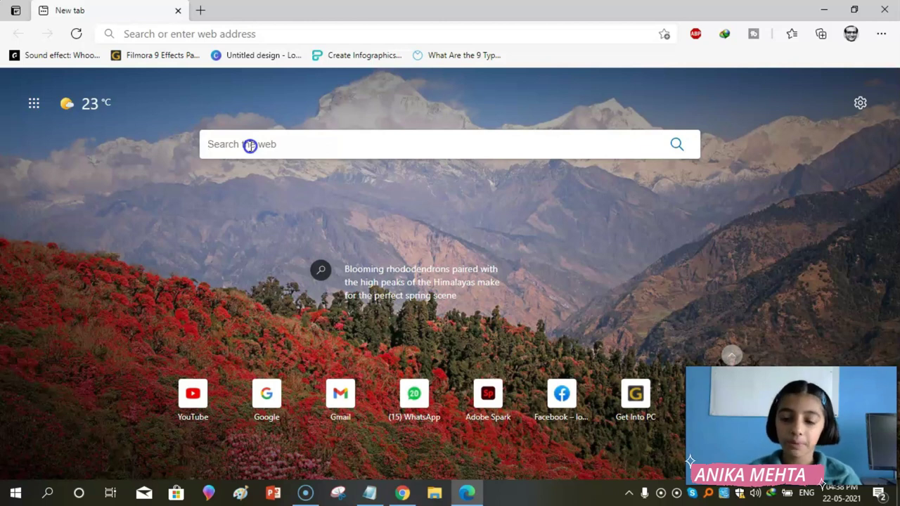
Step: Search the web for 'book creator' and open the bookcreator.com result
left_click(249, 146)
type("book ")
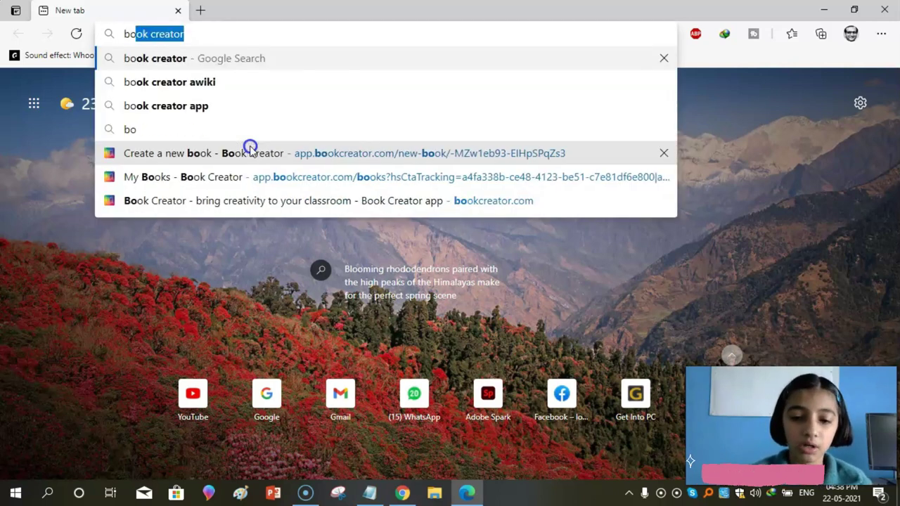
type("c")
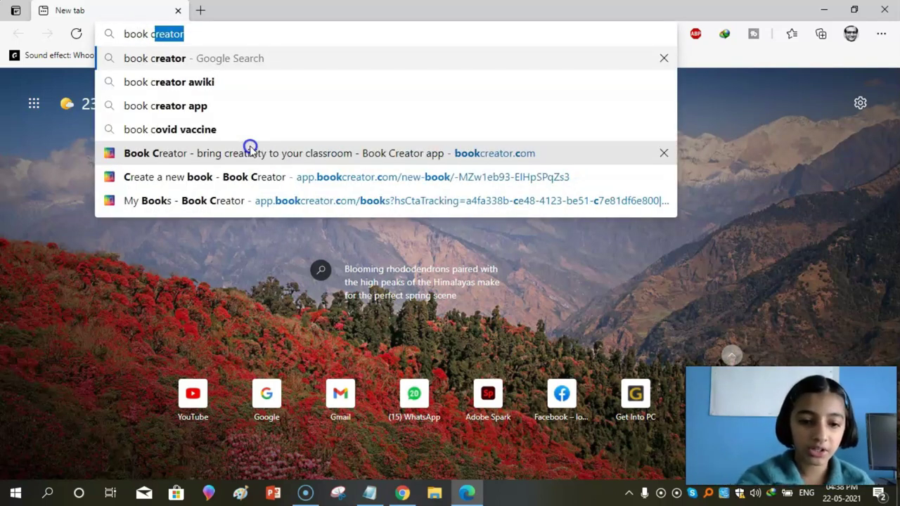
type("reato")
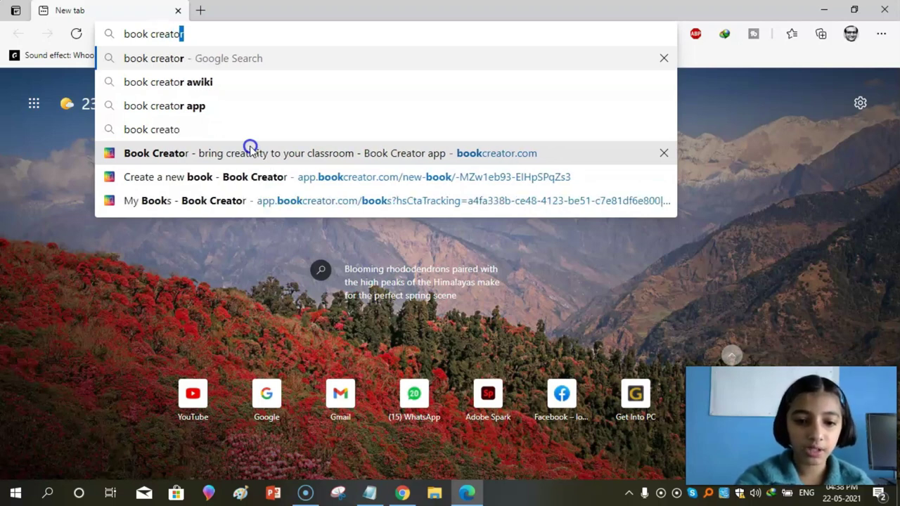
type("r")
key("Return")
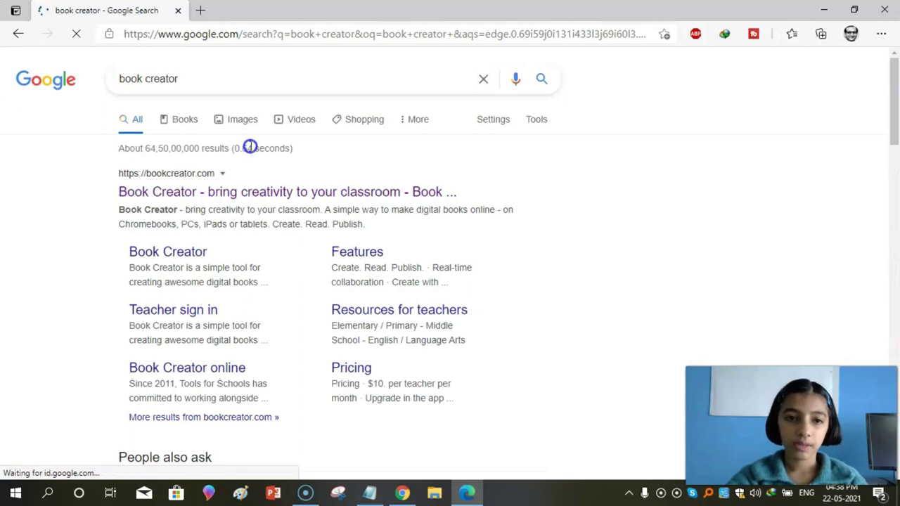
left_click(158, 190)
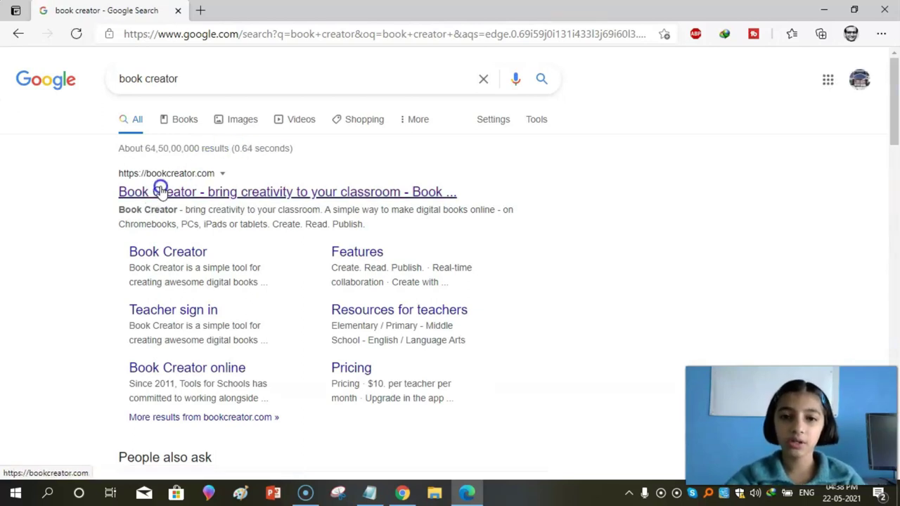
left_click(160, 190)
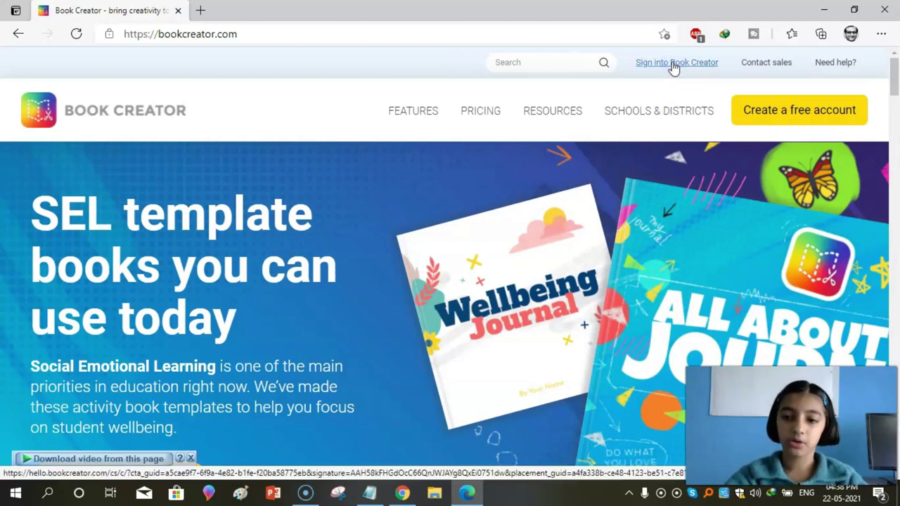
Step: Sign in, open the seven-book library, and open Cat Book for editing
left_click(674, 65)
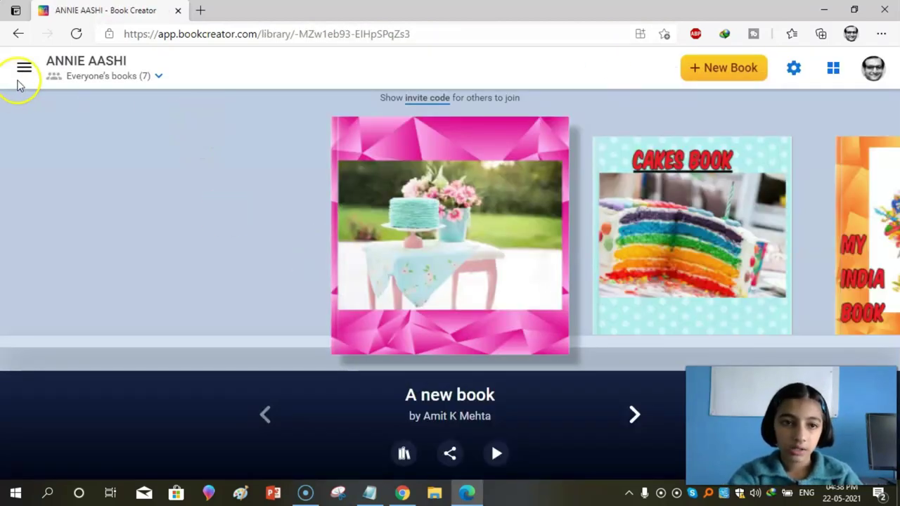
left_click(24, 71)
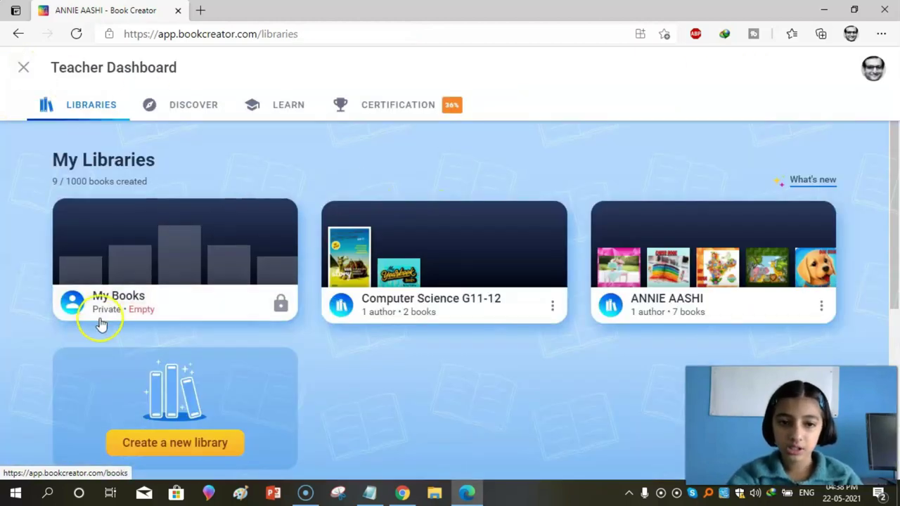
left_click(710, 281)
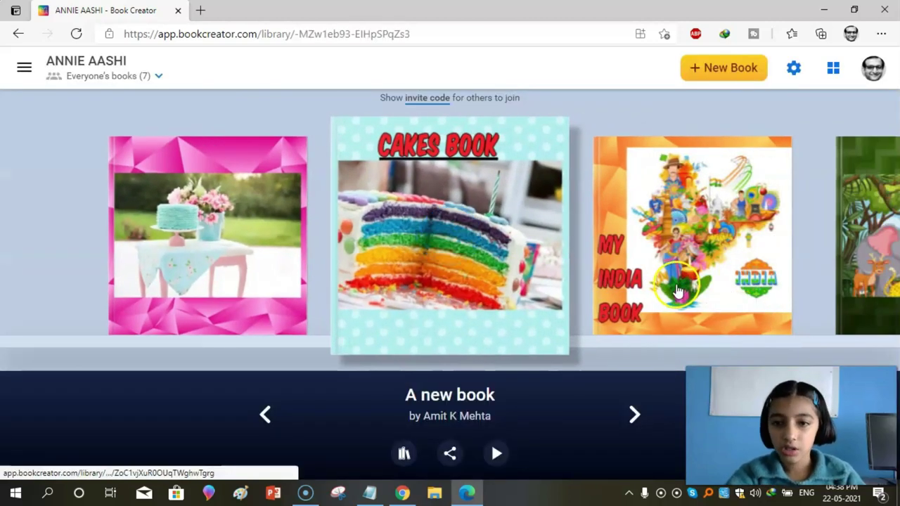
left_click(677, 288)
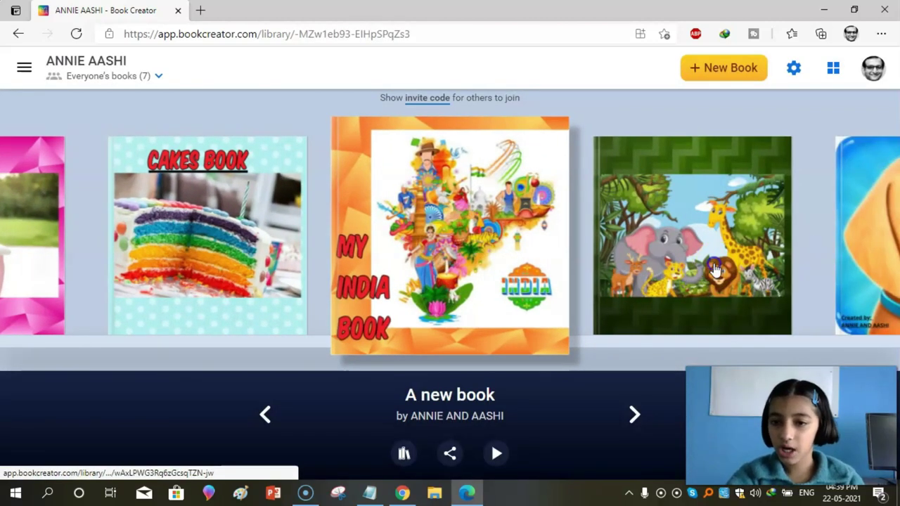
left_click(714, 269)
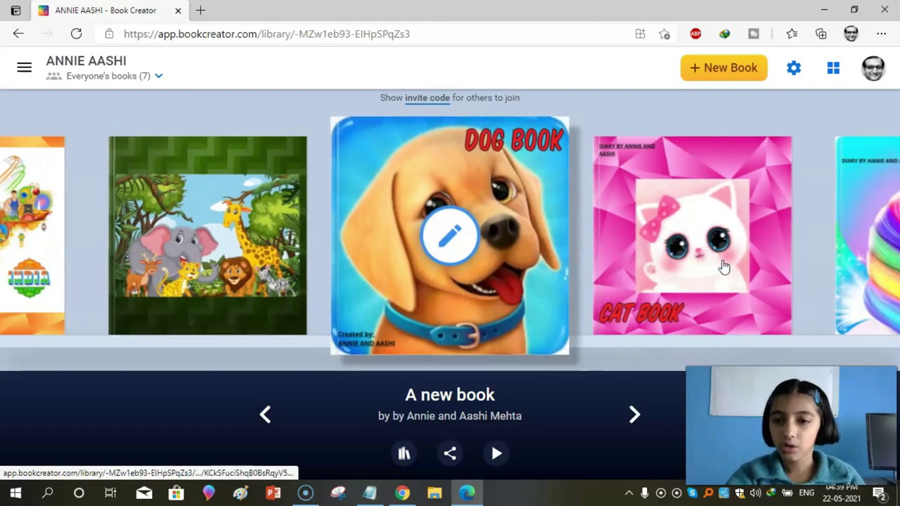
left_click(724, 265)
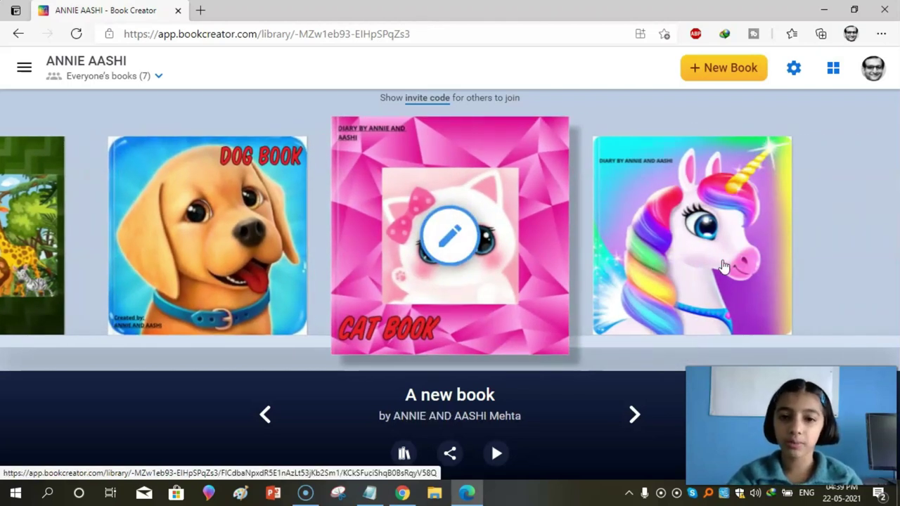
left_click(452, 237)
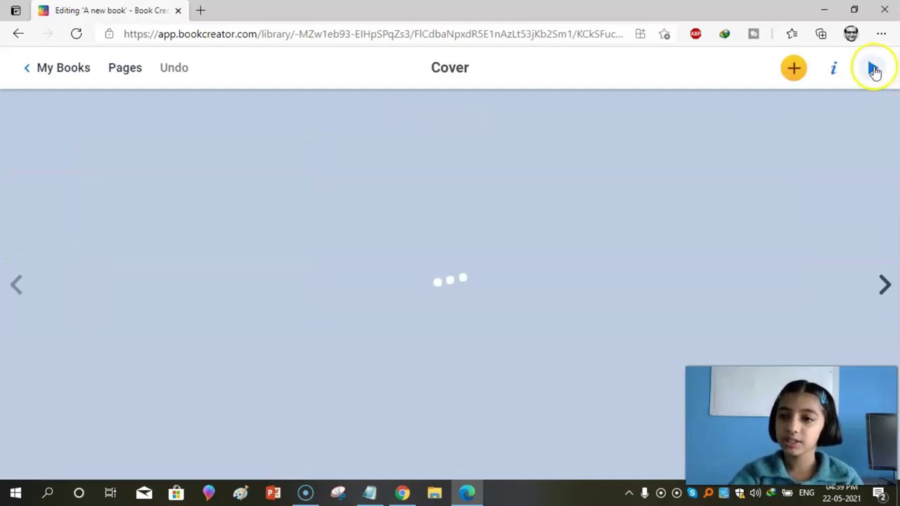
Step: Preview the Cat Book through to its last page, then head back to the library
left_click(872, 68)
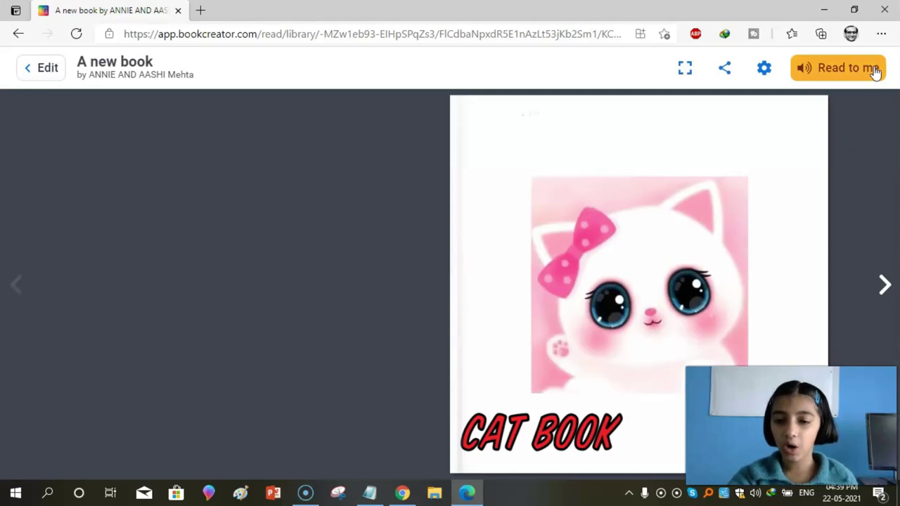
left_click(874, 71)
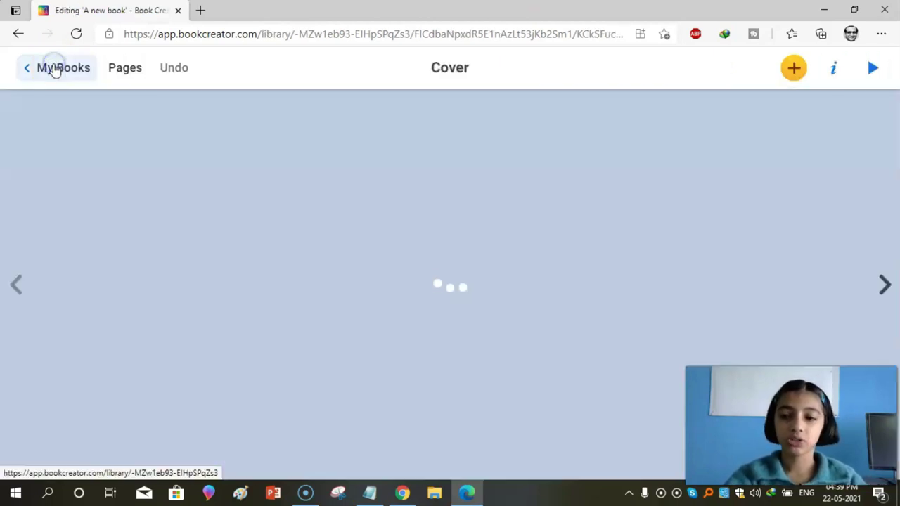
left_click(30, 65)
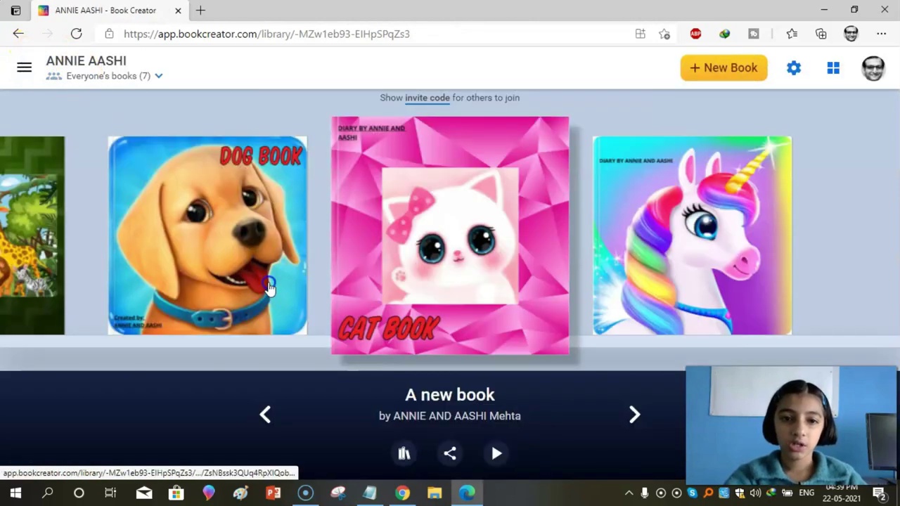
Step: Open the Dog Book and read it through in the reader
left_click(253, 267)
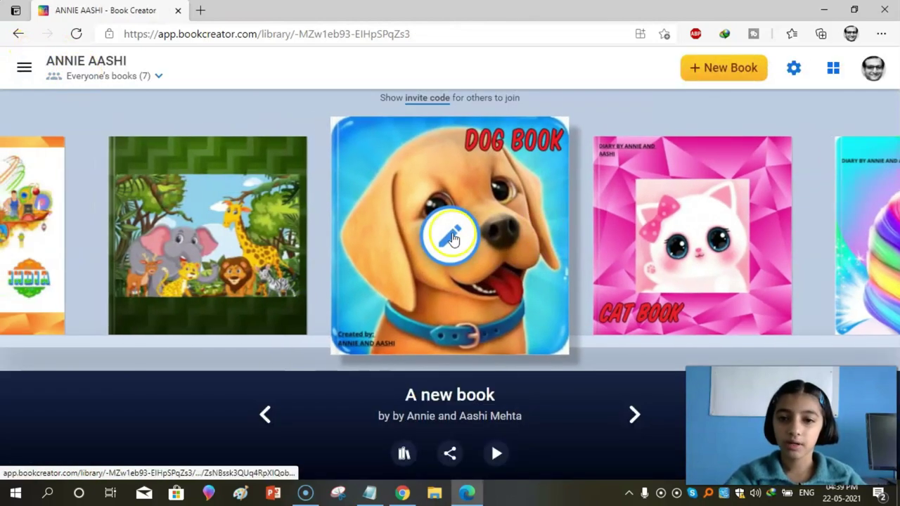
left_click(444, 233)
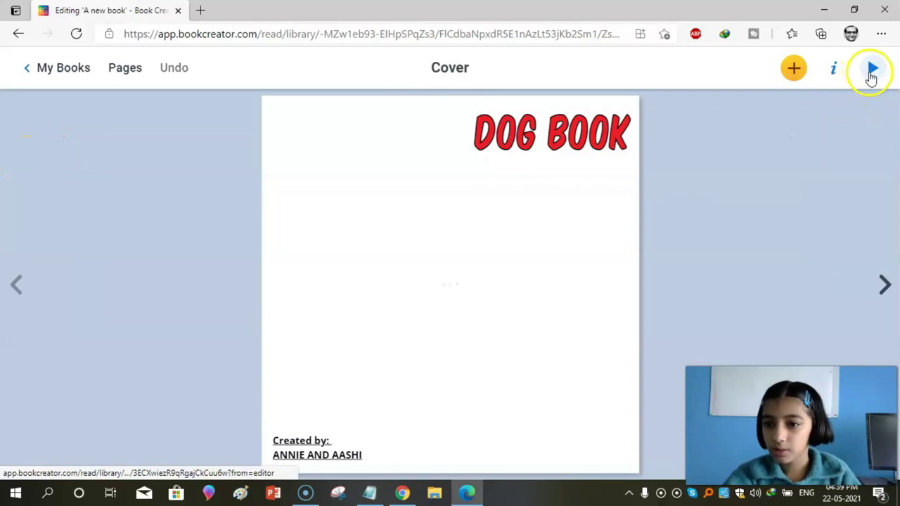
left_click(871, 70)
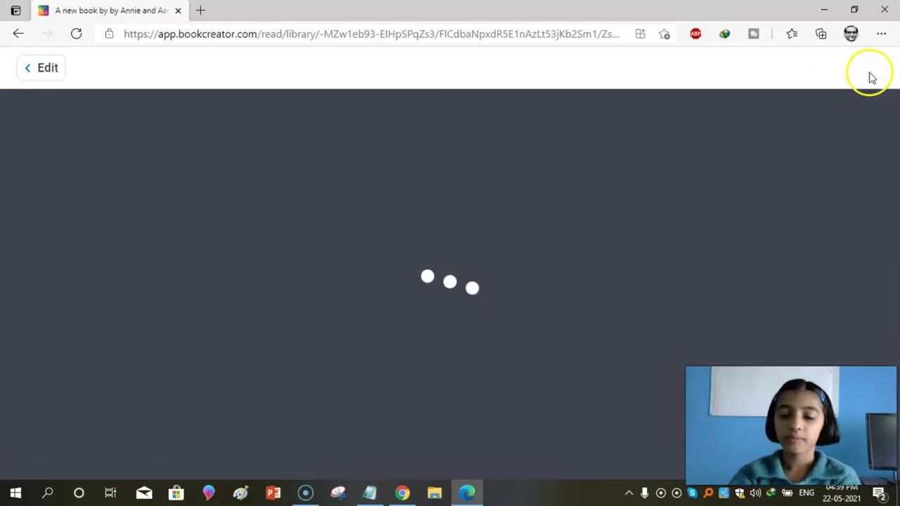
left_click(870, 70)
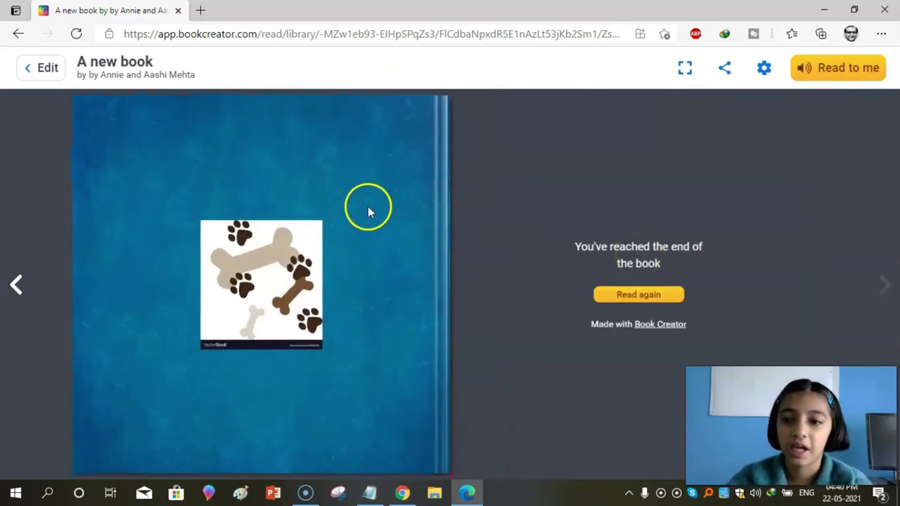
Step: Return from the reader to the seven-book library
left_click(44, 70)
right_click(44, 71)
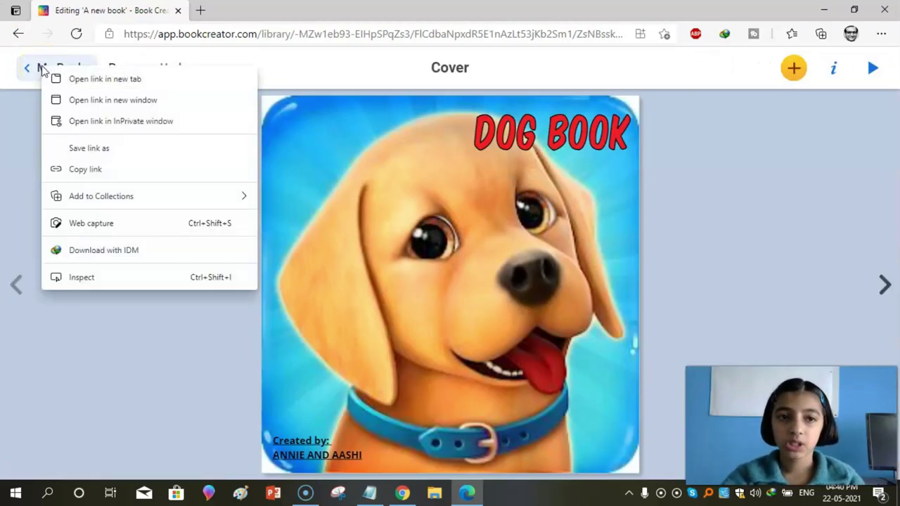
left_click(30, 70)
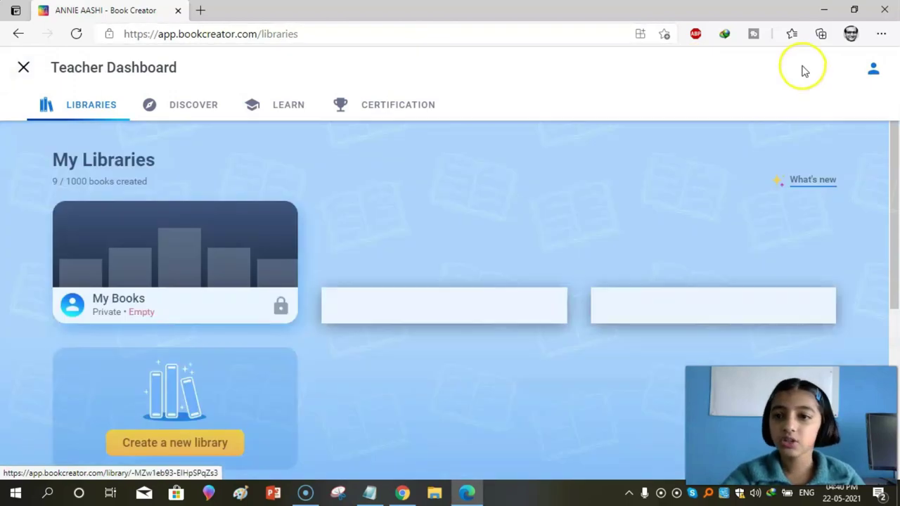
left_click(718, 266)
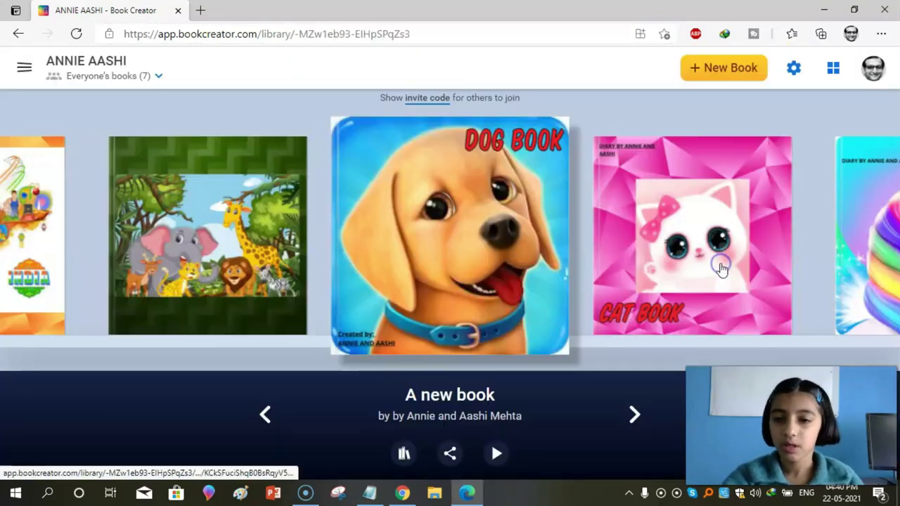
Step: Start a new book and browse the ready-made Templates gallery
left_click(731, 68)
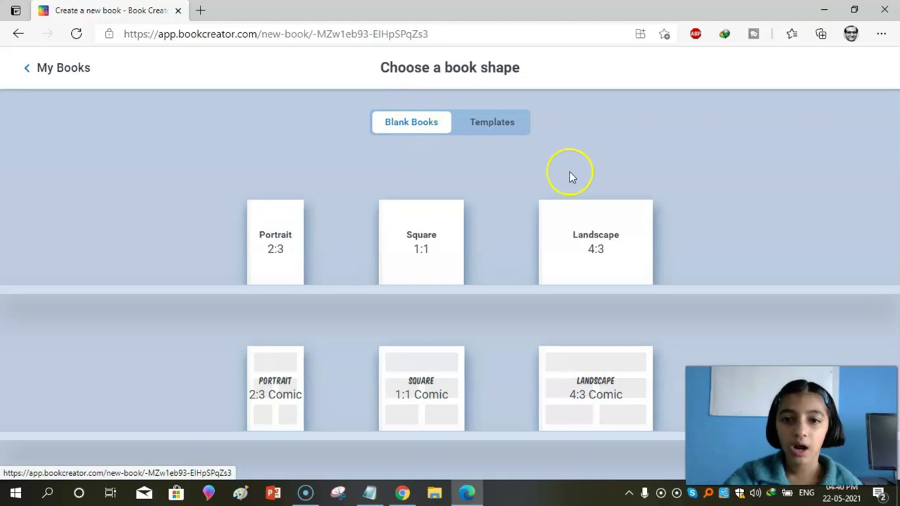
left_click(500, 123)
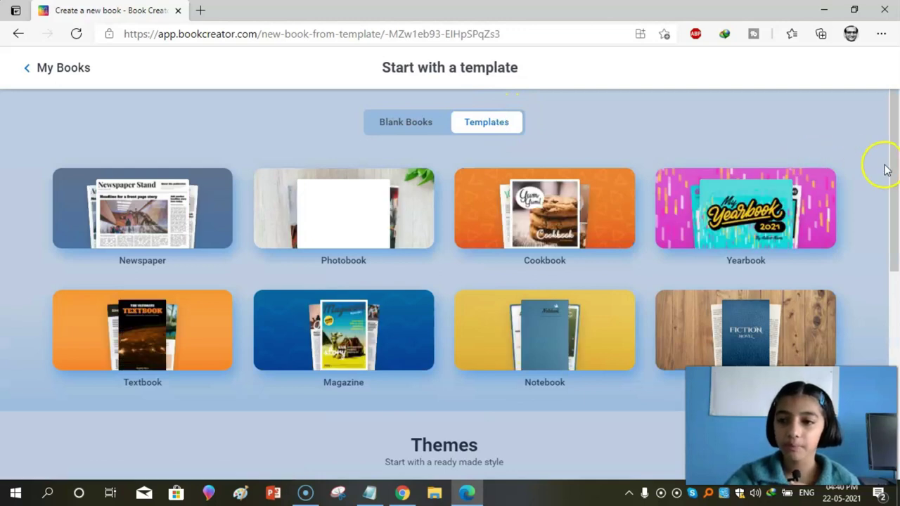
mouse_move(895, 168)
left_mouse_down()
mouse_move(894, 309)
mouse_move(881, 196)
mouse_move(869, 186)
left_mouse_up()
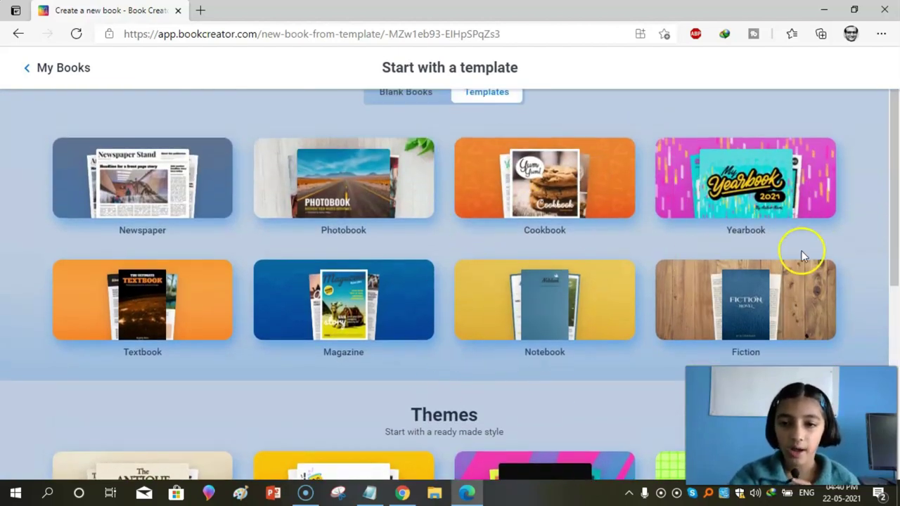
Step: Create a book from the Cookbook template and page through it in the reader
left_click(581, 204)
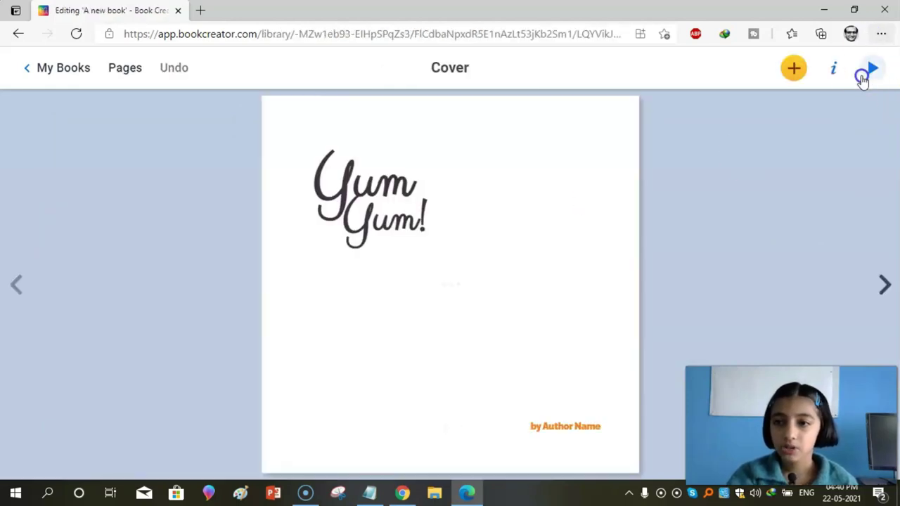
left_click(871, 71)
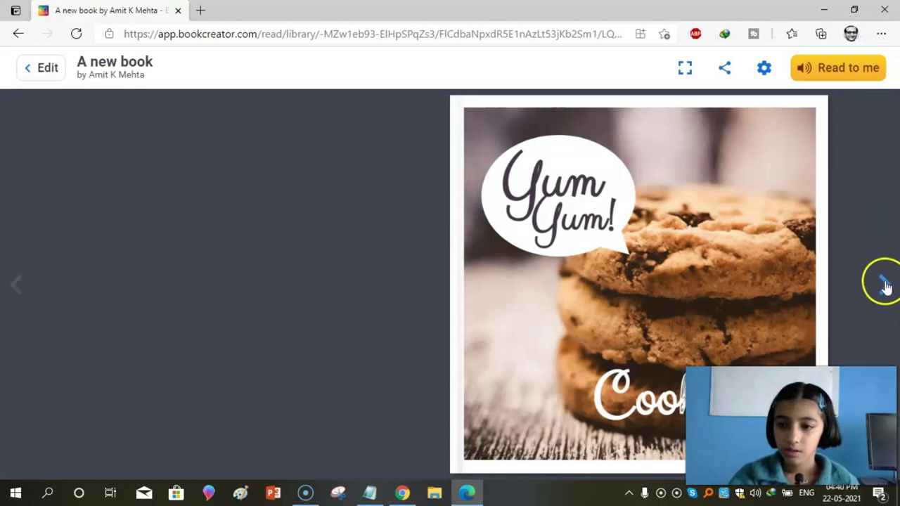
left_click(885, 285)
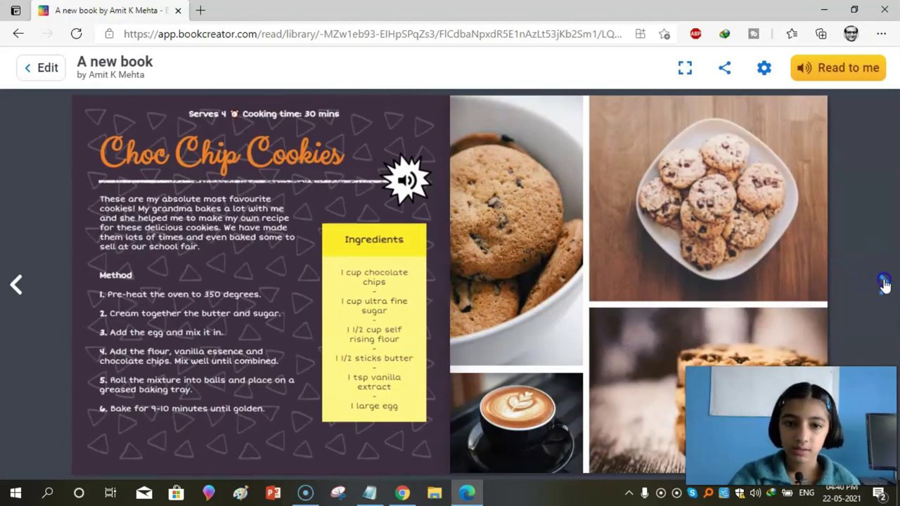
left_click(884, 284)
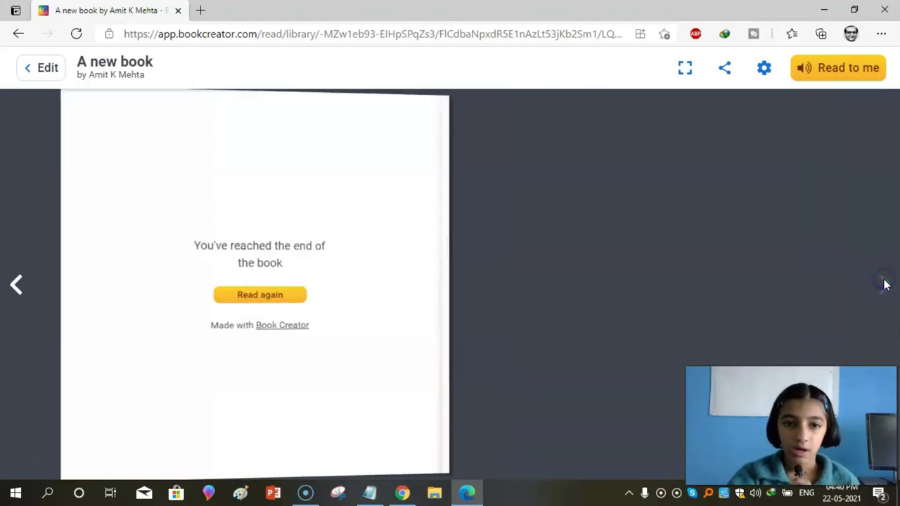
Step: Return to the library and bring up the cookbook's Book options
left_click(39, 66)
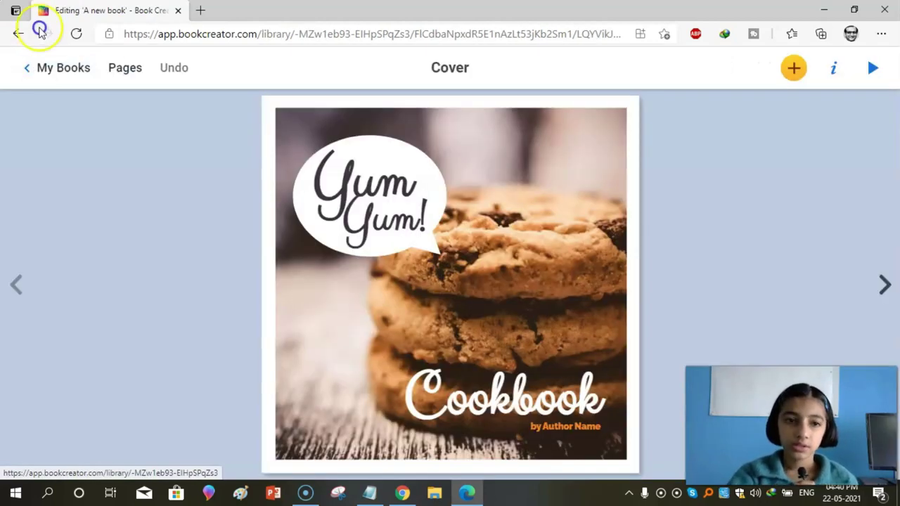
left_click(60, 68)
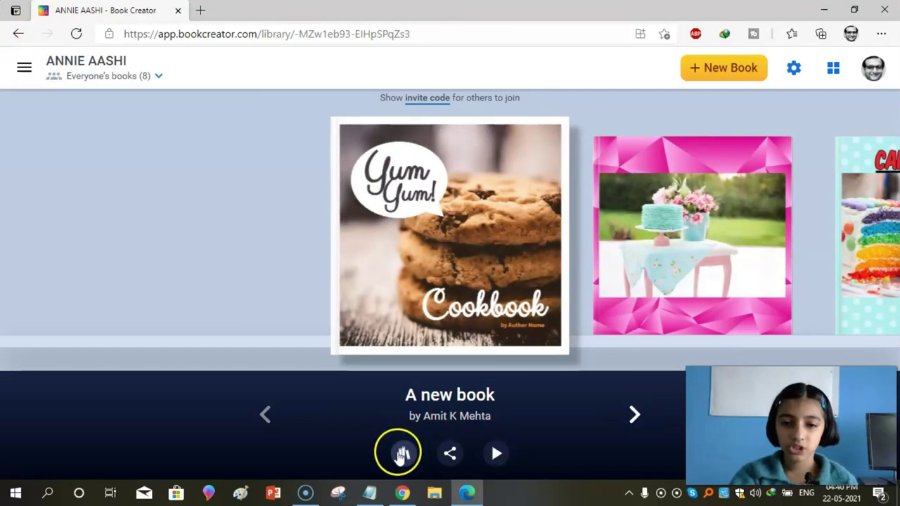
left_click(401, 454)
Step: Delete the sample cookbook and browse forward through the library books
left_click(430, 421)
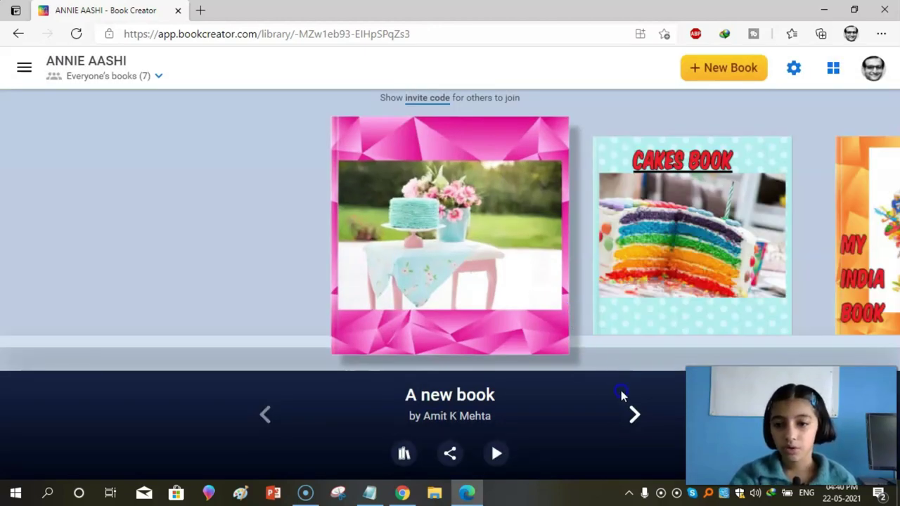
left_click(634, 415)
left_click(634, 415)
left_click(272, 433)
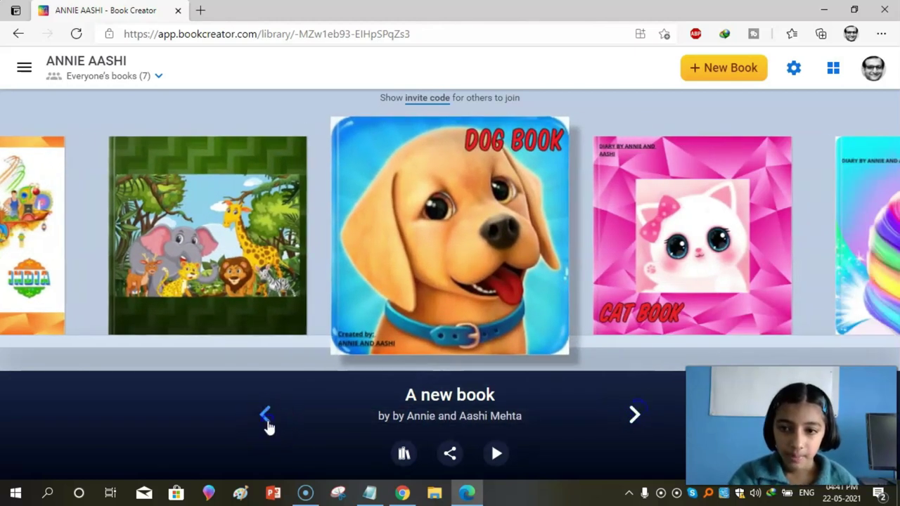
Step: Browse back to the first book and create a new blank Square 1:1 book
left_click(267, 421)
left_click(267, 422)
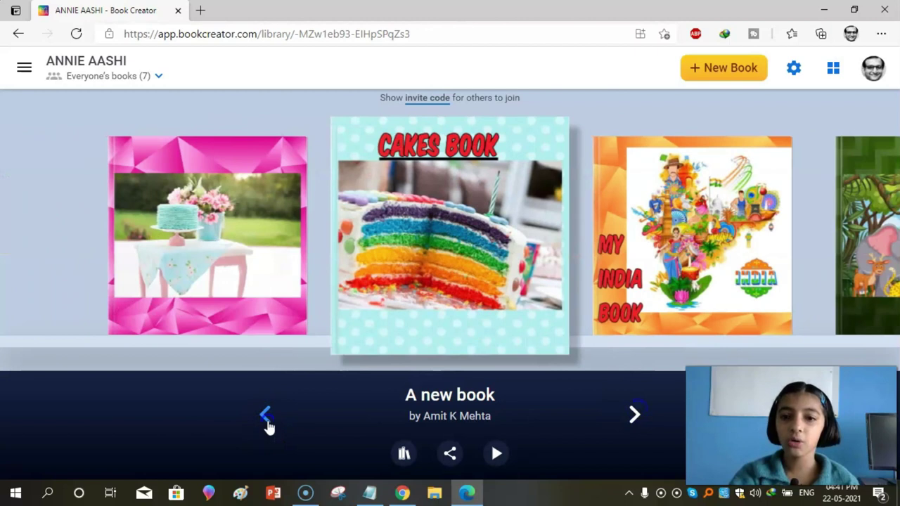
left_click(267, 421)
left_click(726, 70)
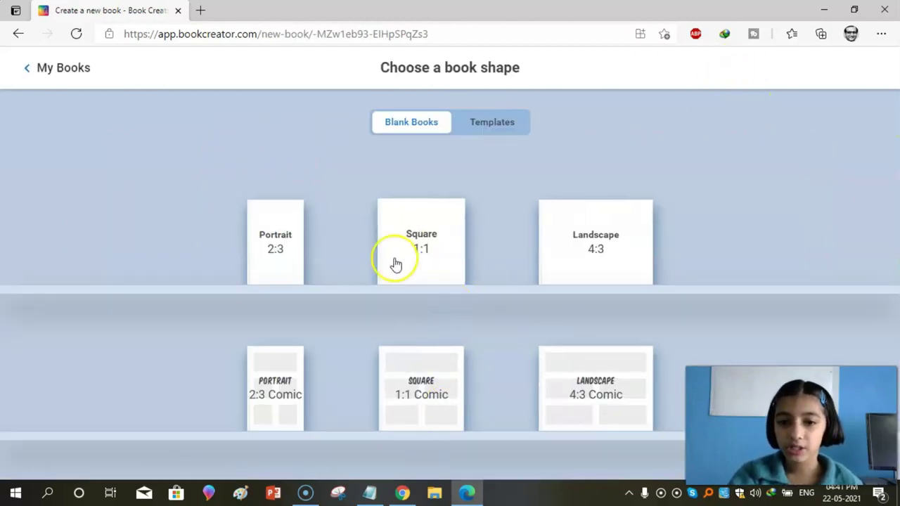
left_click(445, 246)
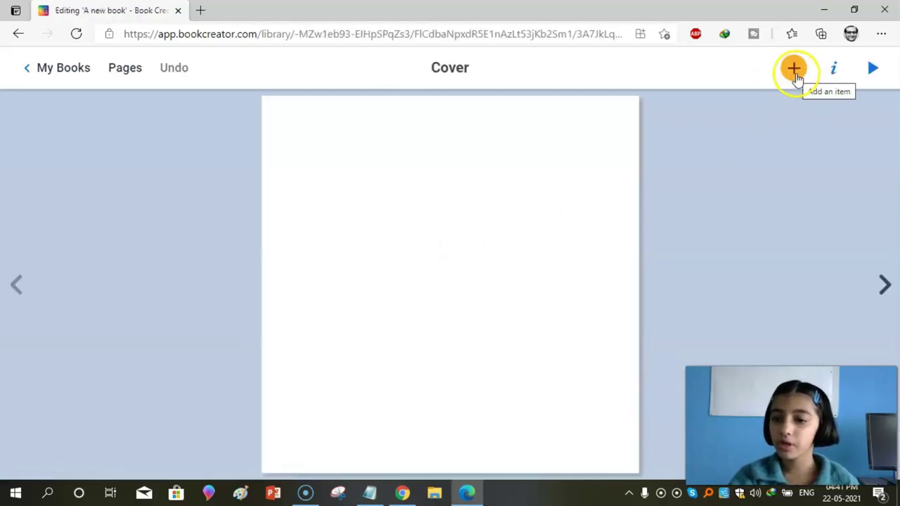
Step: Look through the Shapes and Media options in the add-item panel
left_click(794, 73)
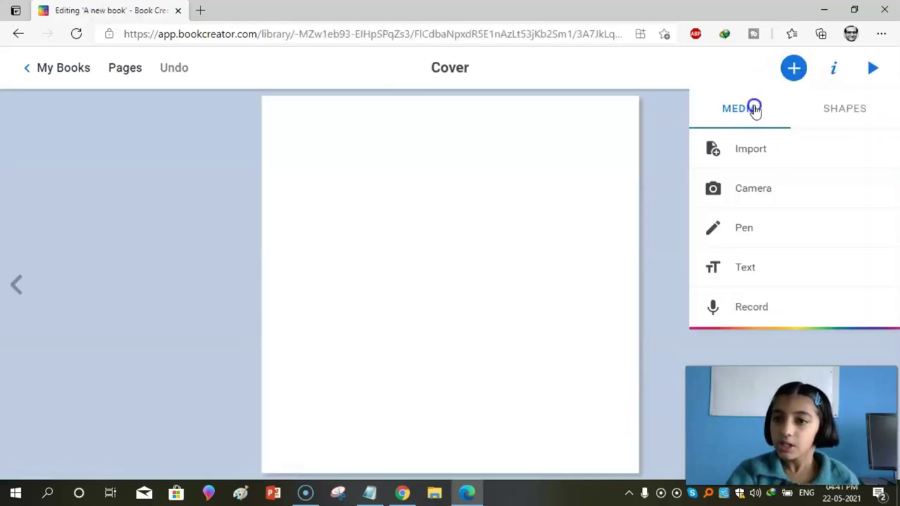
left_click(848, 116)
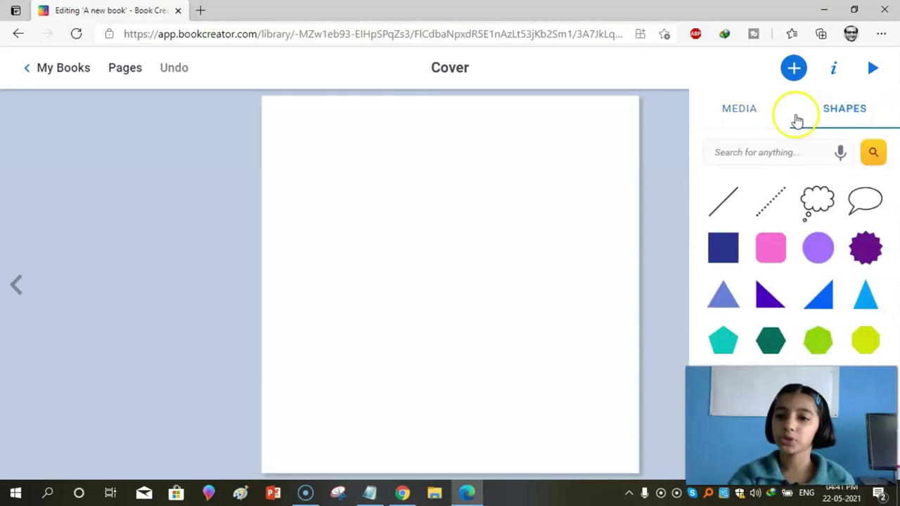
left_click(748, 107)
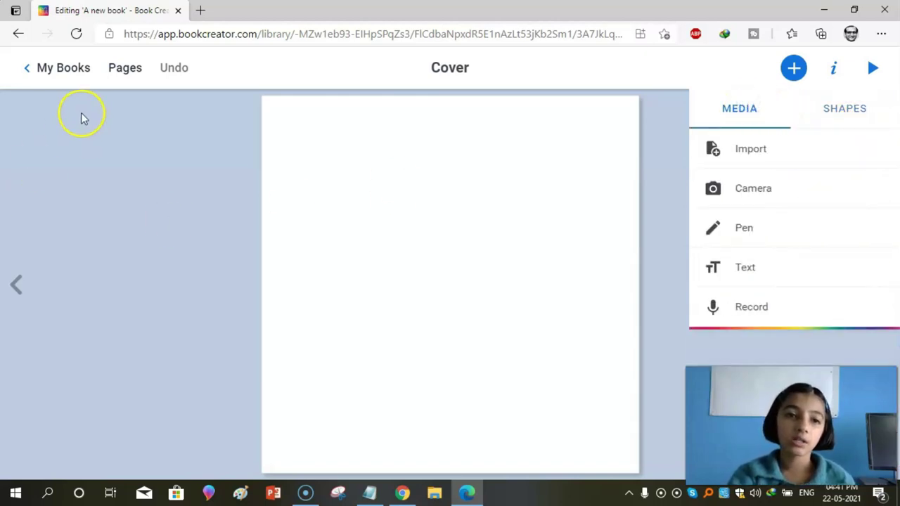
Step: Return to My Books and create a new Square 1:1 Comic book
left_click(60, 68)
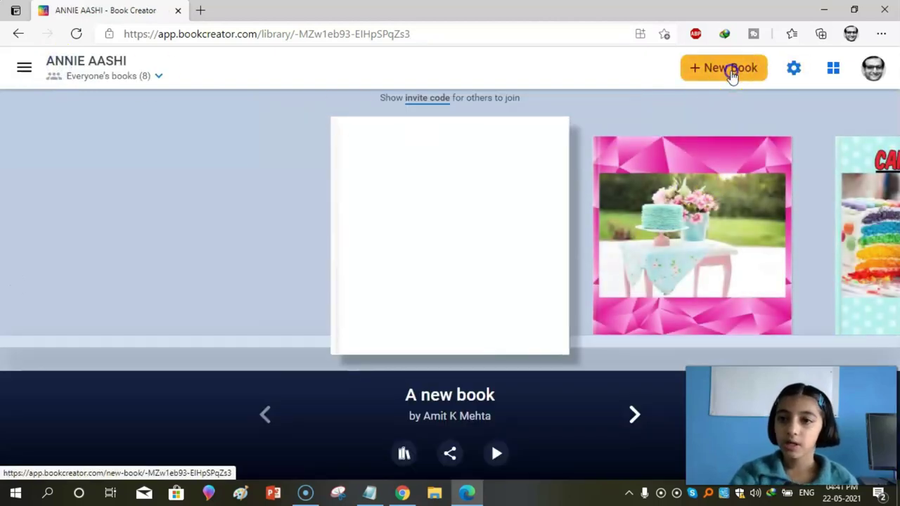
left_click(729, 70)
left_click(435, 398)
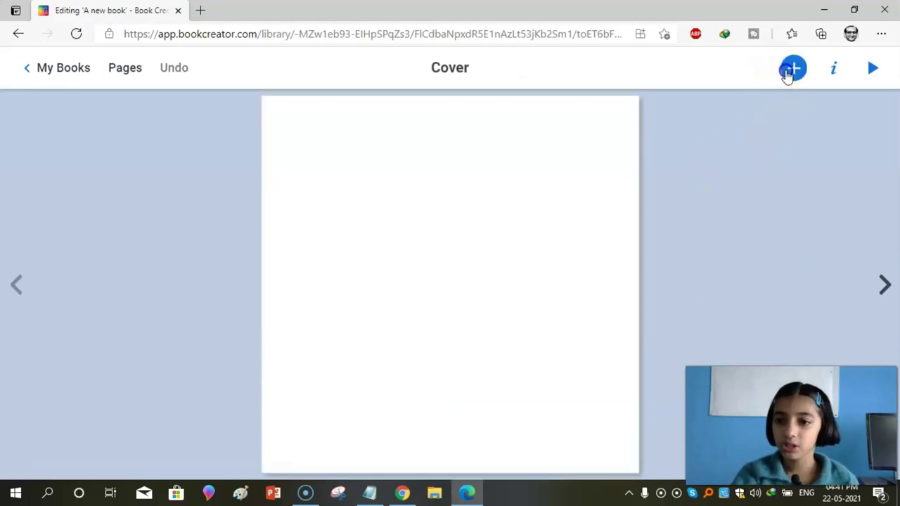
Step: Compare the Media, Comic and Shapes add-item options, then close the panel
left_click(794, 68)
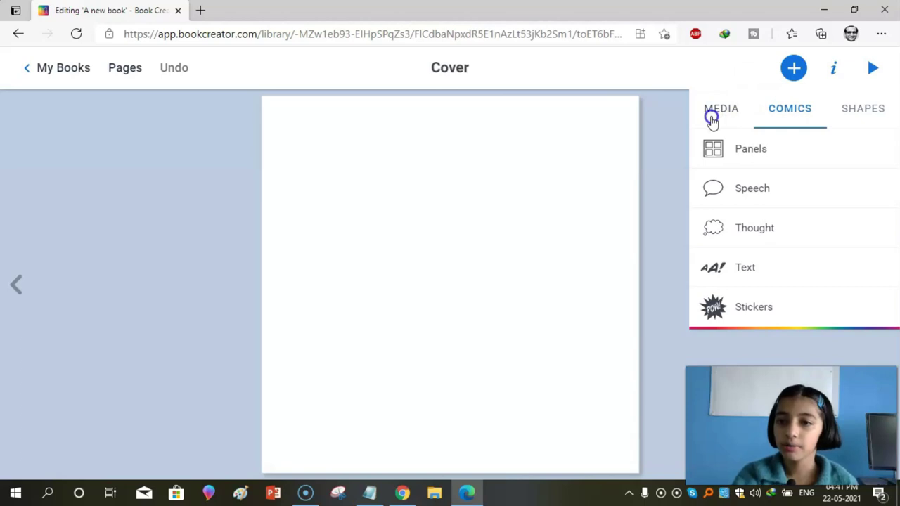
left_click(711, 118)
left_click(783, 118)
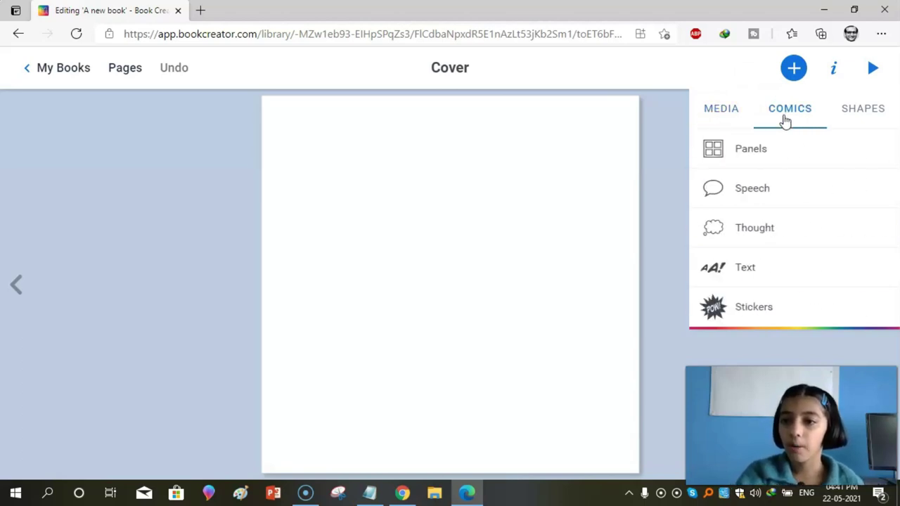
left_click(851, 119)
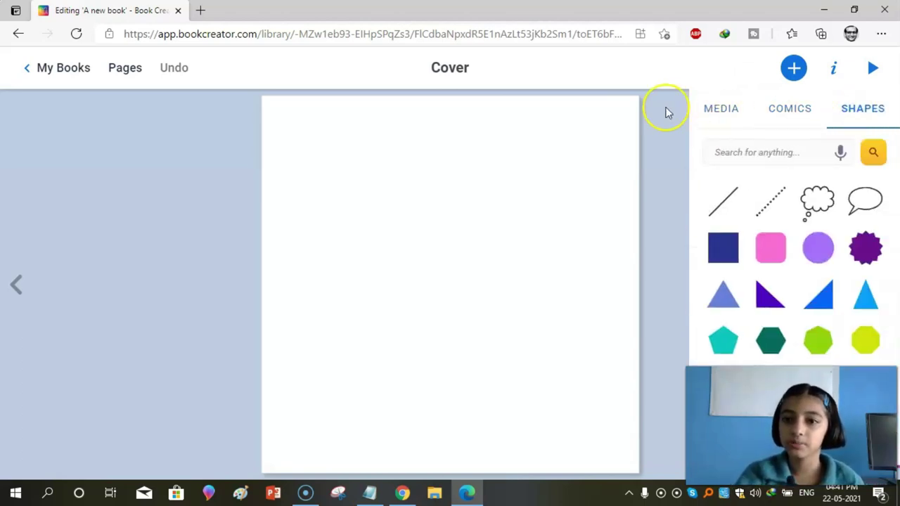
left_click(466, 204)
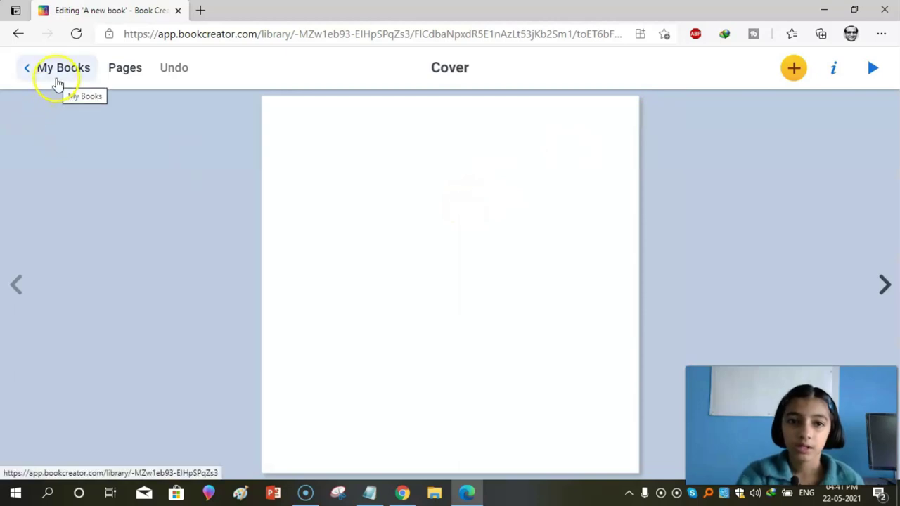
Step: Go to My Books and delete the extra blank square book
left_click(57, 81)
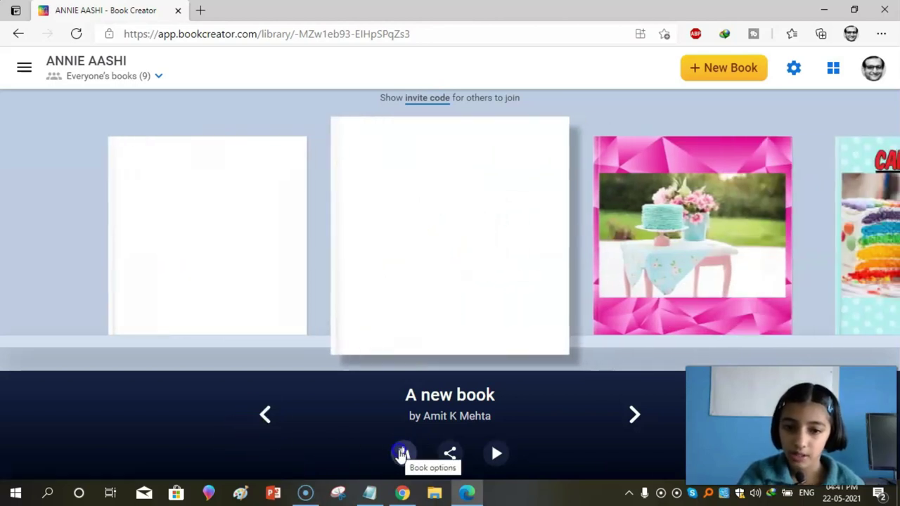
left_click(401, 454)
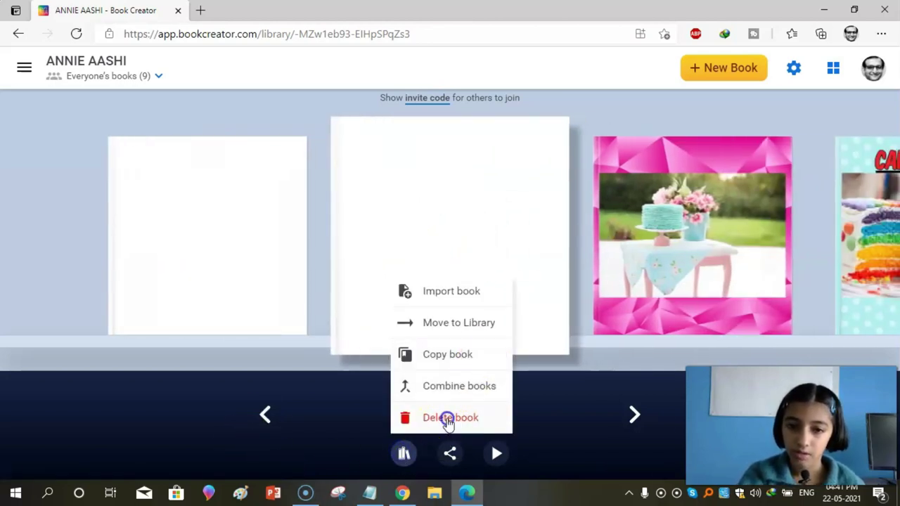
left_click(447, 418)
left_click(568, 314)
Step: Open the new comic book and search the media import for 'cakes' images
left_click(478, 264)
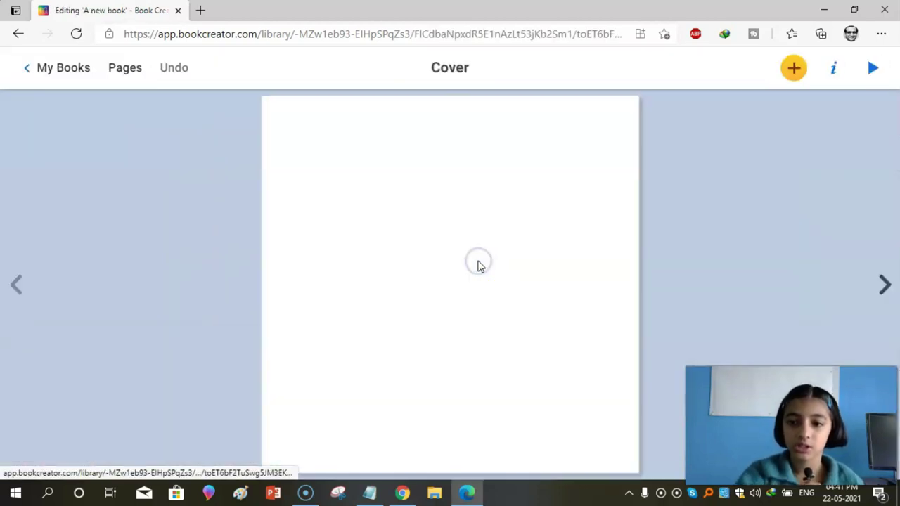
left_click(793, 68)
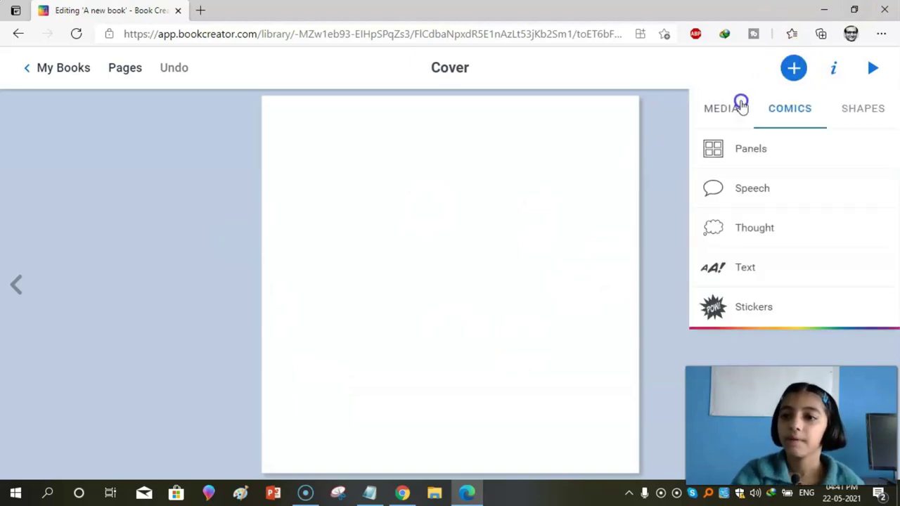
left_click(735, 108)
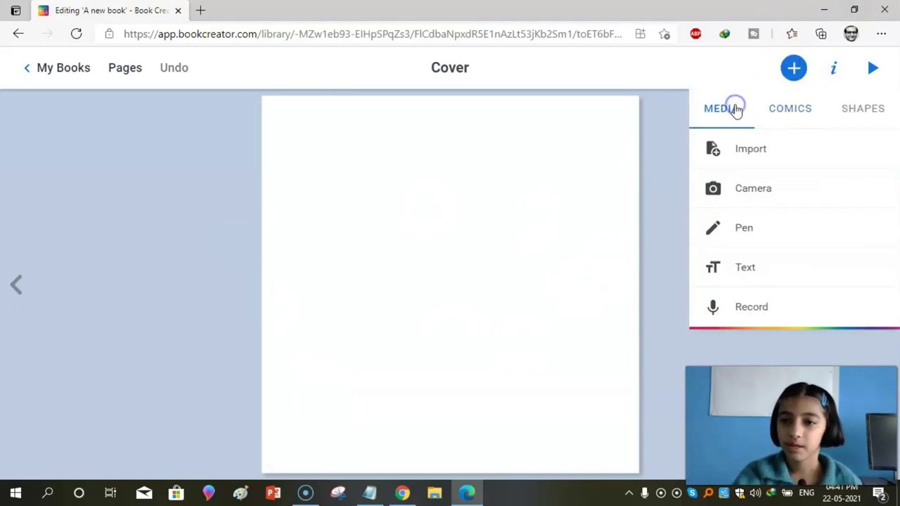
left_click(759, 151)
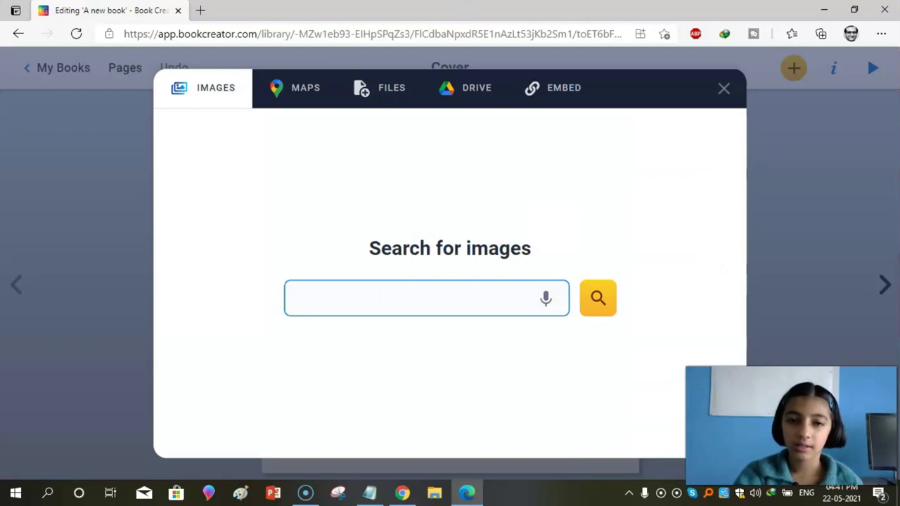
left_click(248, 126)
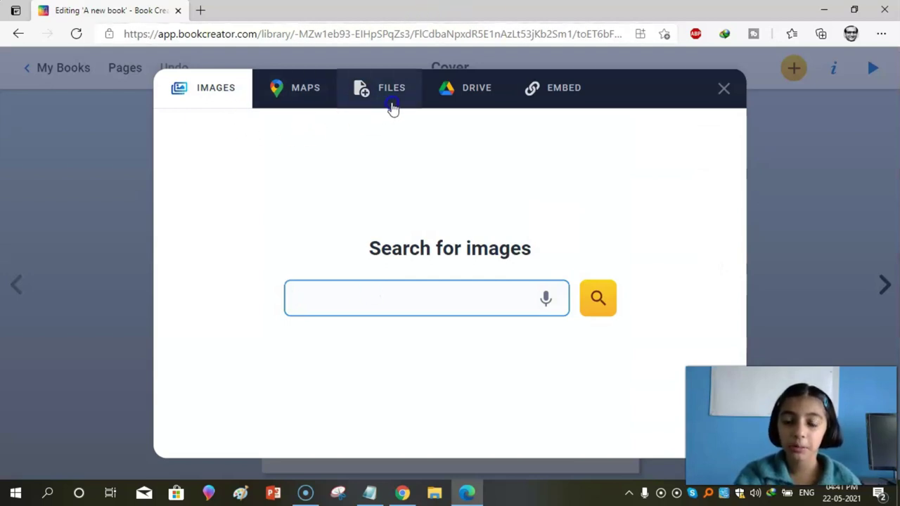
left_click(568, 105)
type("cakes")
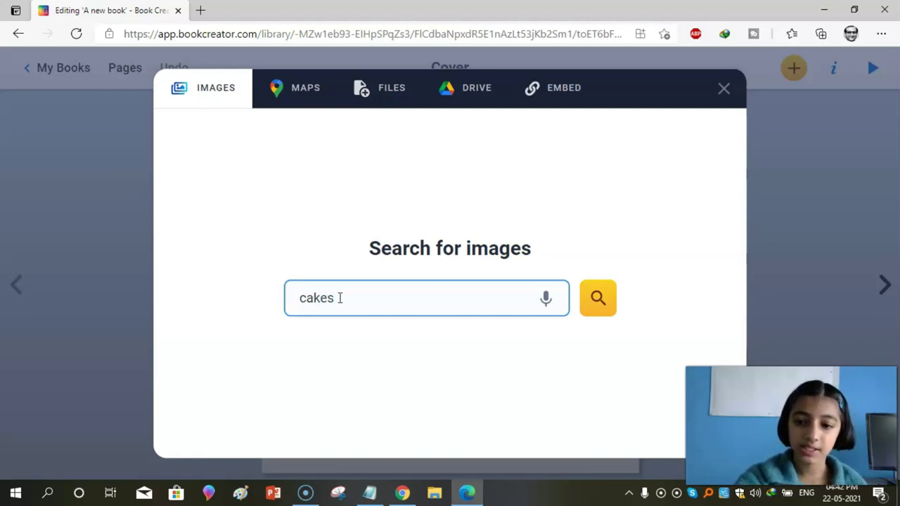
key("Return")
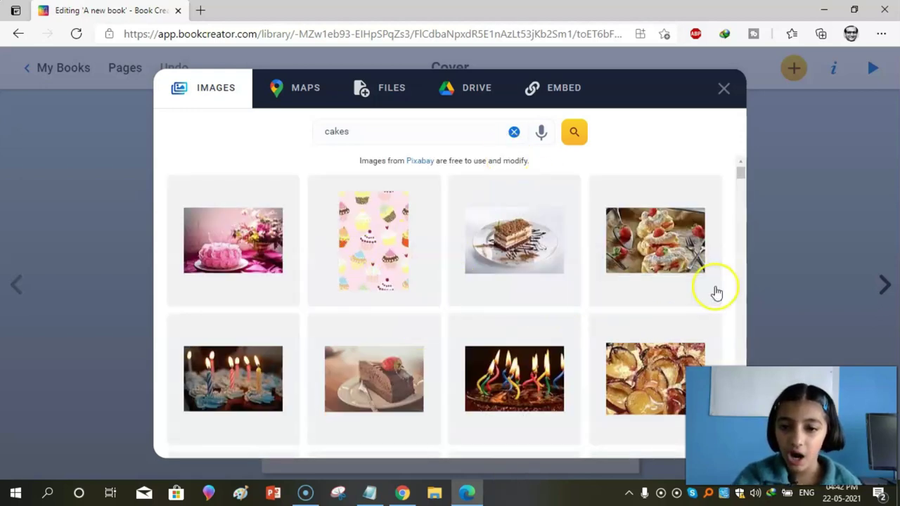
Step: Insert the cupcakes-and-flowers photo onto the cover page
left_click(743, 182)
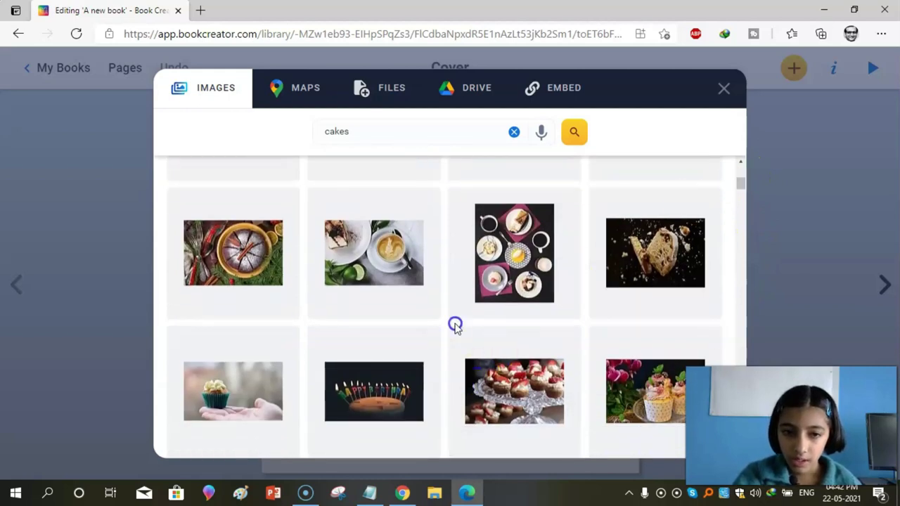
left_click(651, 400)
left_click(653, 402)
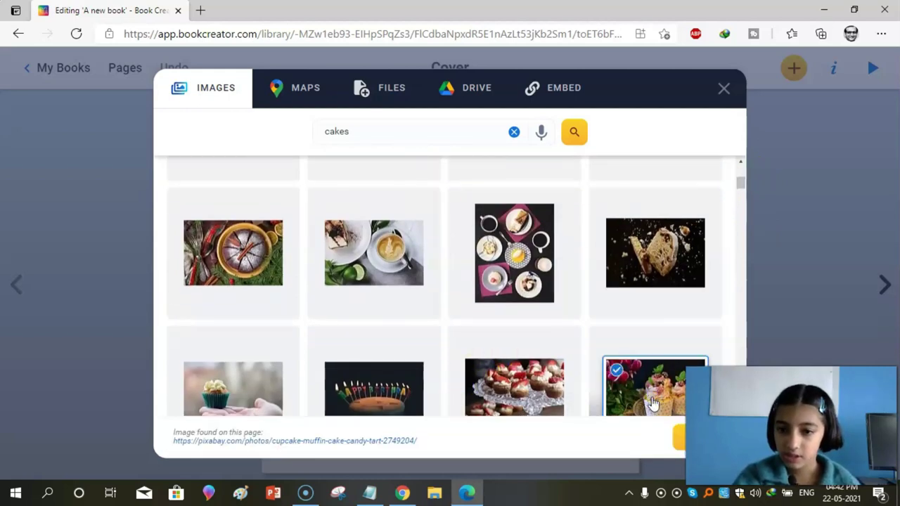
left_click(679, 442)
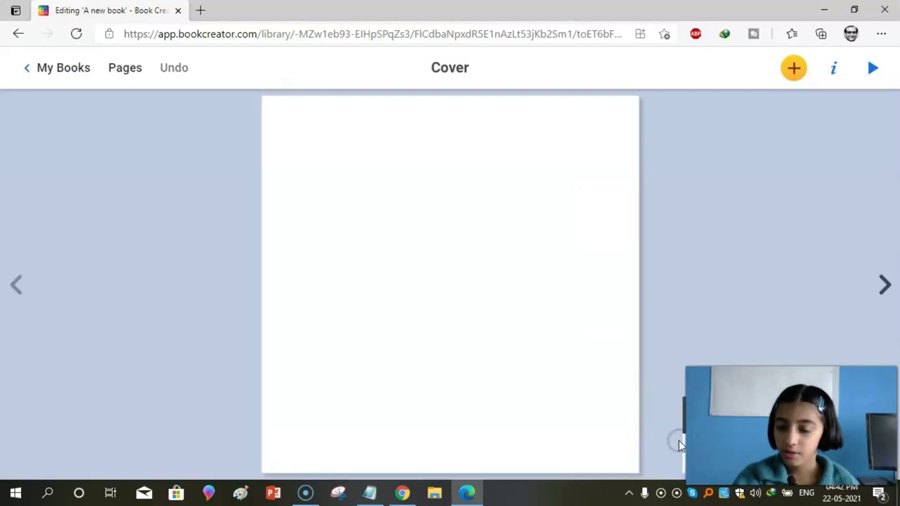
Step: Give the cover a green halftone comic background, then move to page 2
left_click(835, 70)
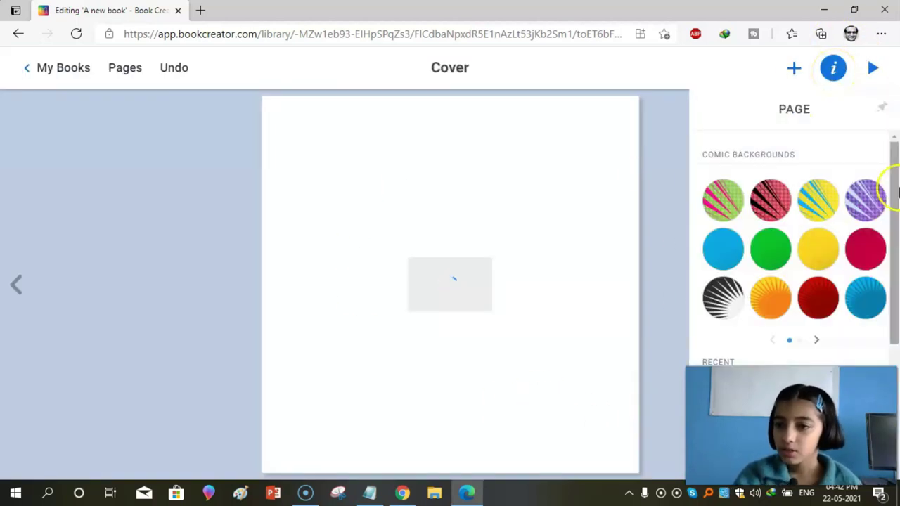
left_click_drag(894, 191, 895, 370)
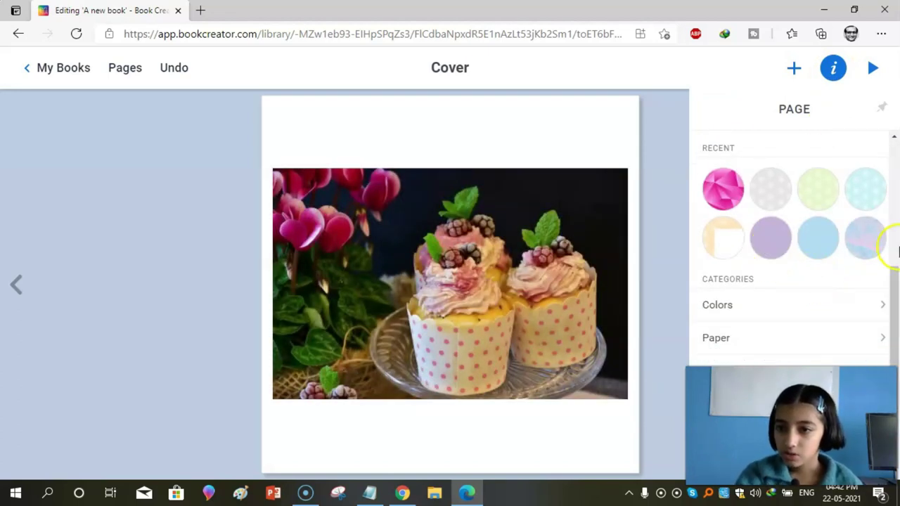
left_click(865, 248)
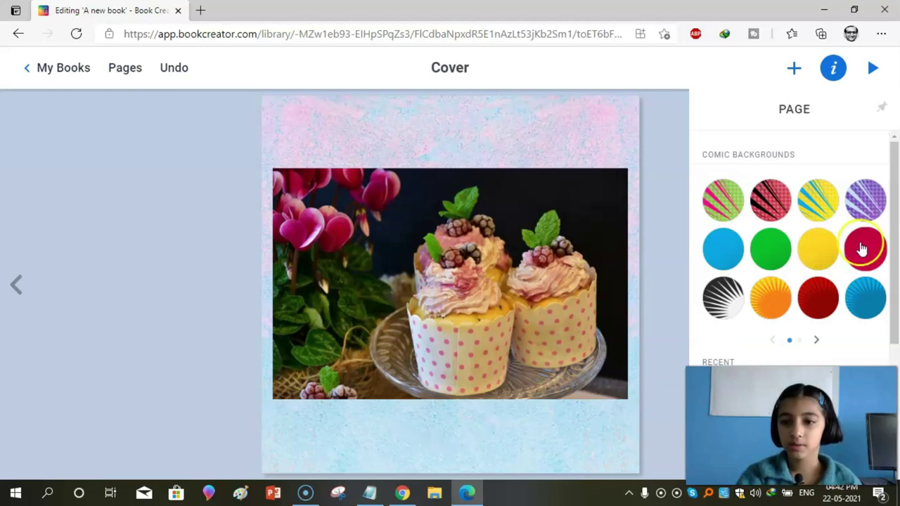
left_click(757, 258)
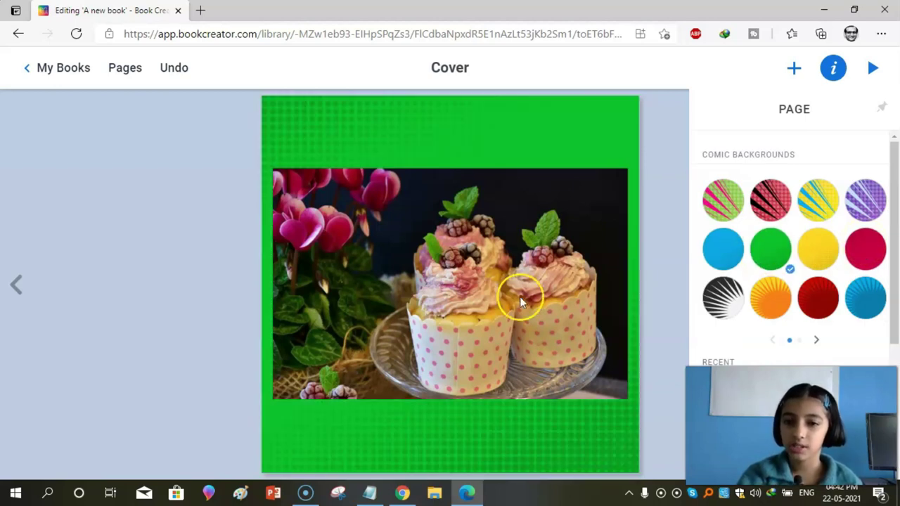
left_click(645, 277)
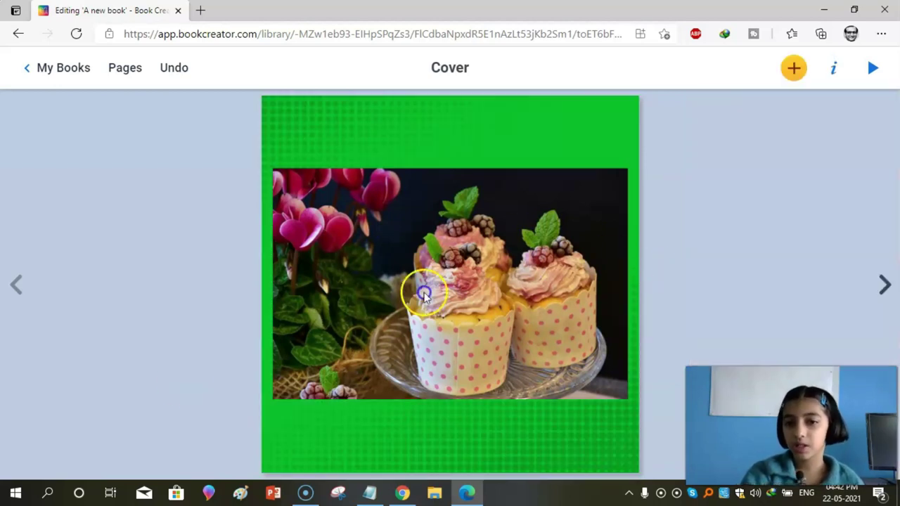
left_click(885, 284)
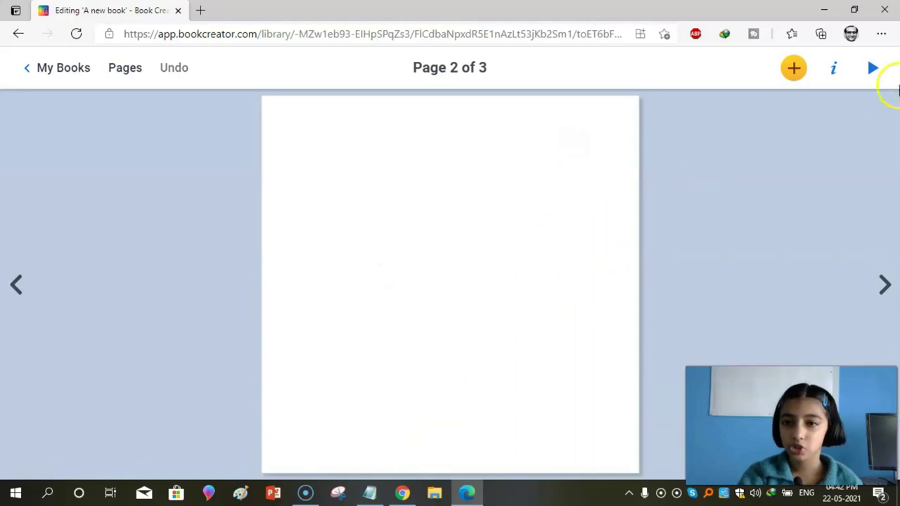
Step: Apply the one-left, two-right comic panel layout to page 2 and select the top-right panel
left_click(795, 73)
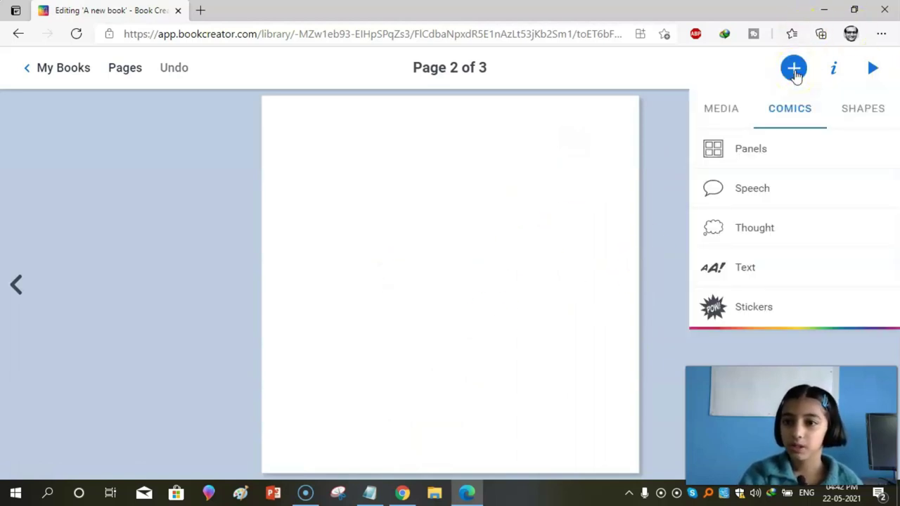
left_click(709, 160)
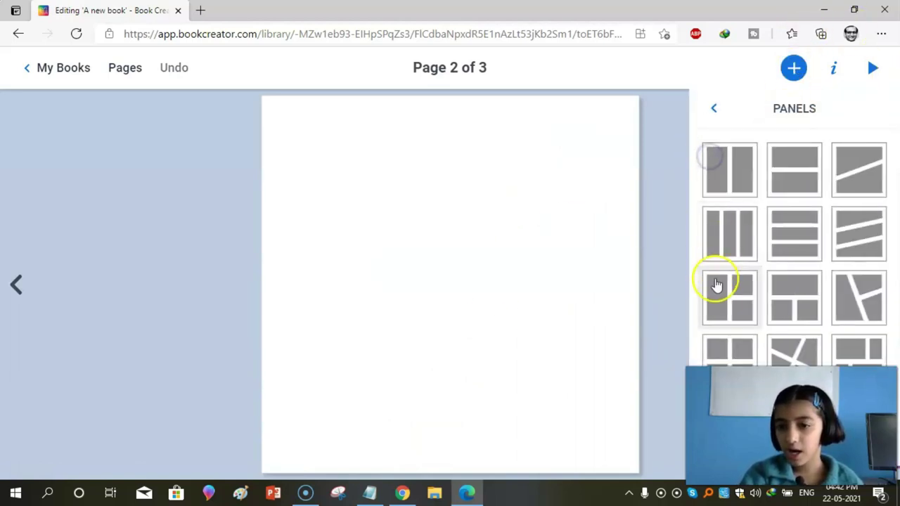
left_click(730, 301)
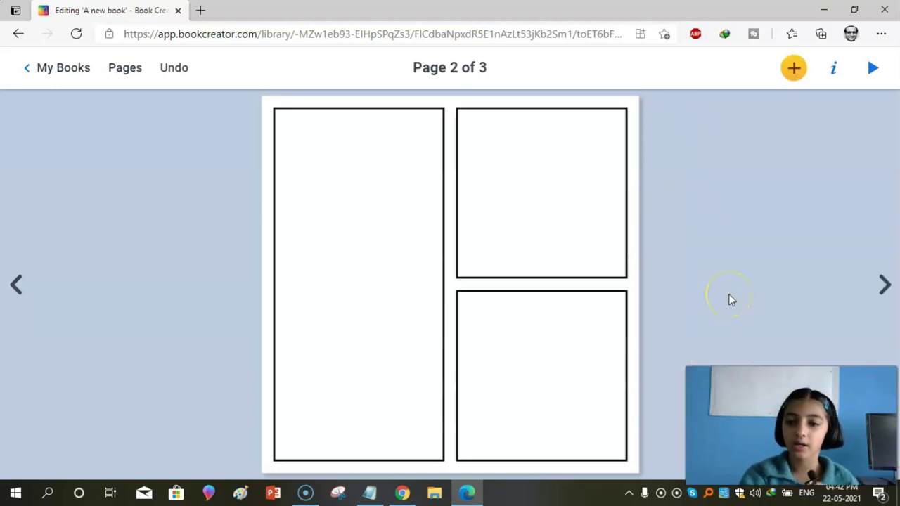
left_click(542, 248)
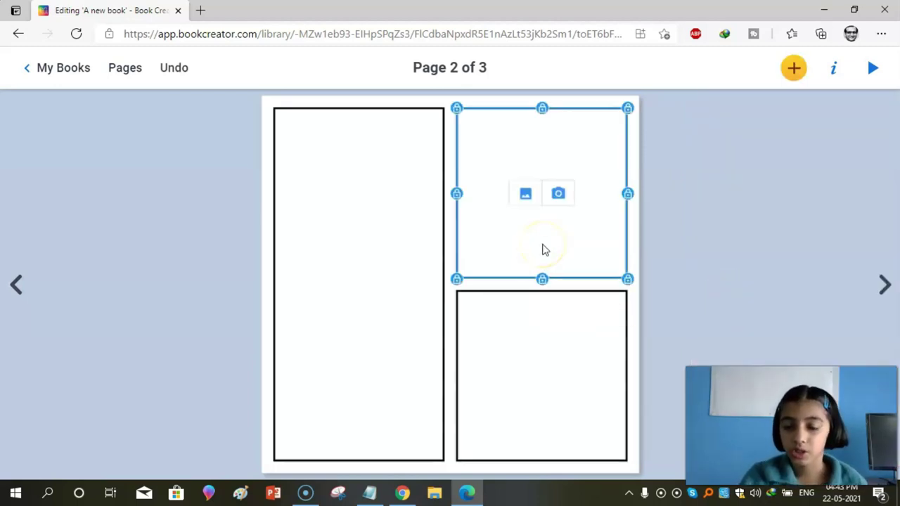
left_click(519, 200)
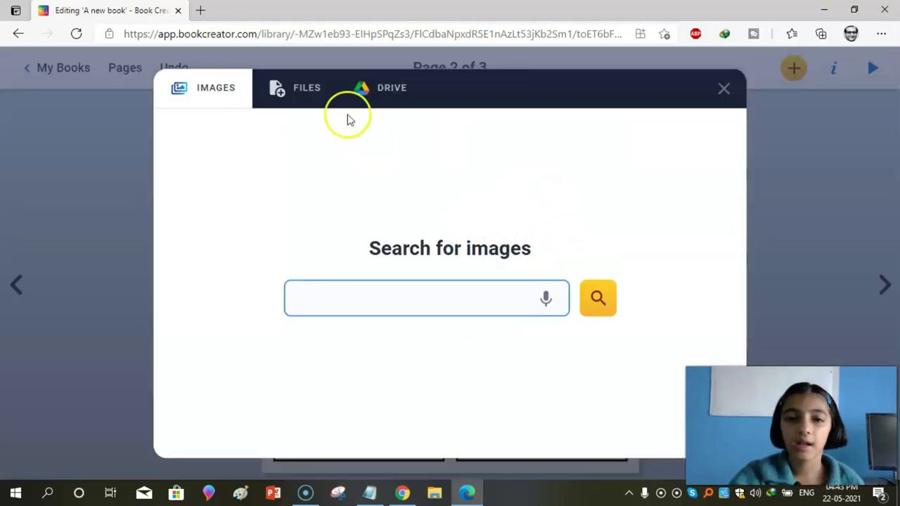
left_click(321, 106)
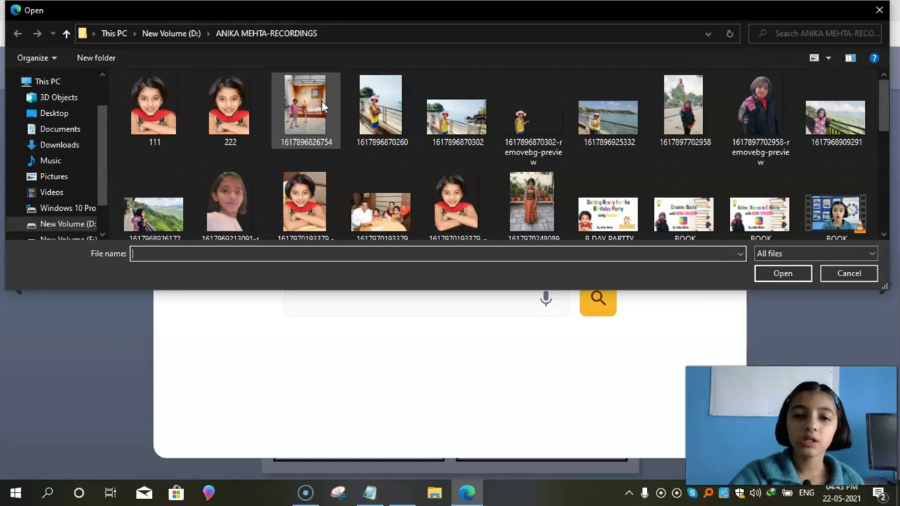
left_click(72, 116)
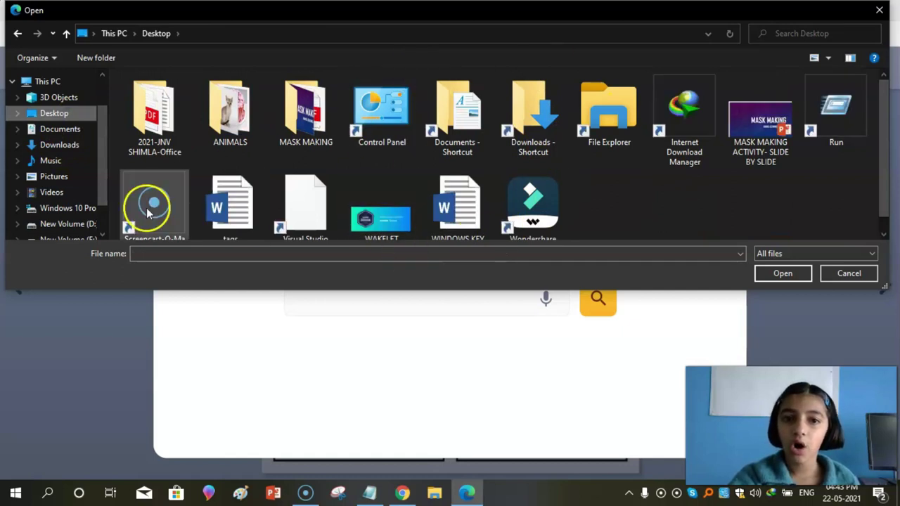
left_click(882, 10)
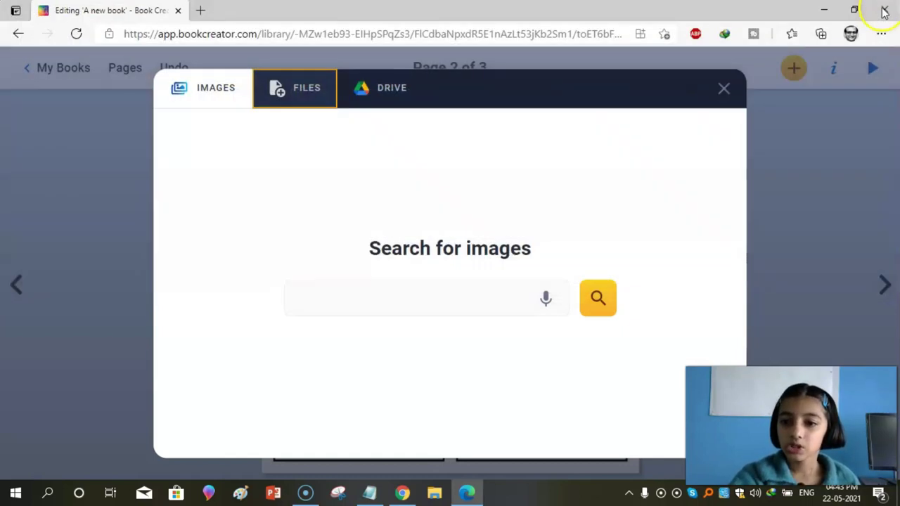
Step: Search online images for 'cupcakes' and insert the red velvet cupcake photo into the panel
left_click(376, 293)
type("cupcakes")
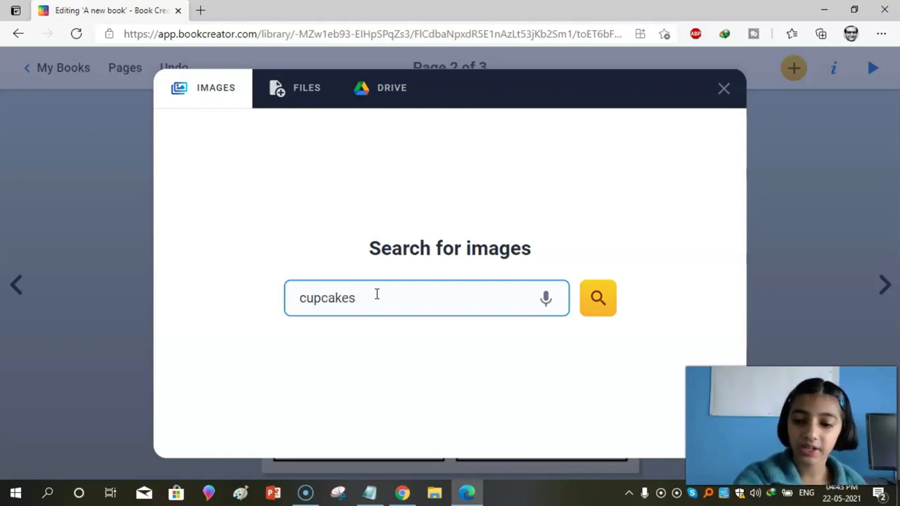
key("Return")
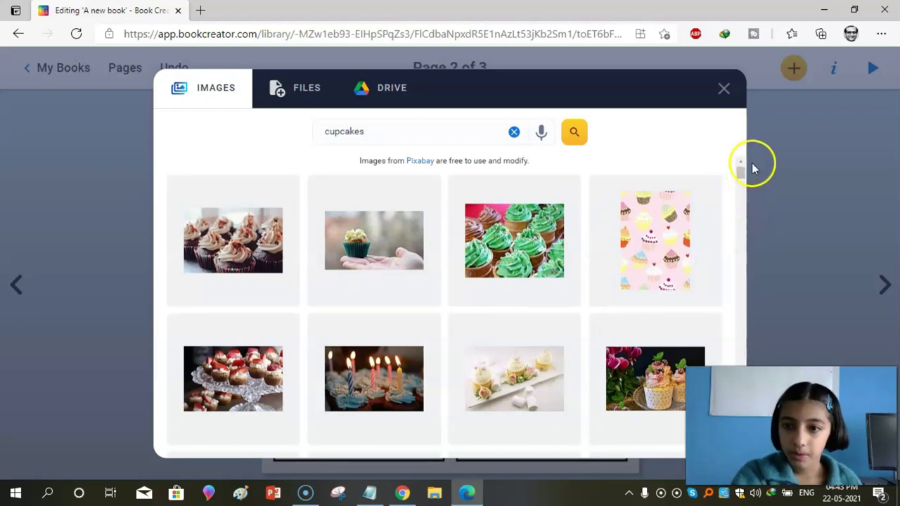
left_click(745, 180)
left_click_drag(744, 176, 745, 218)
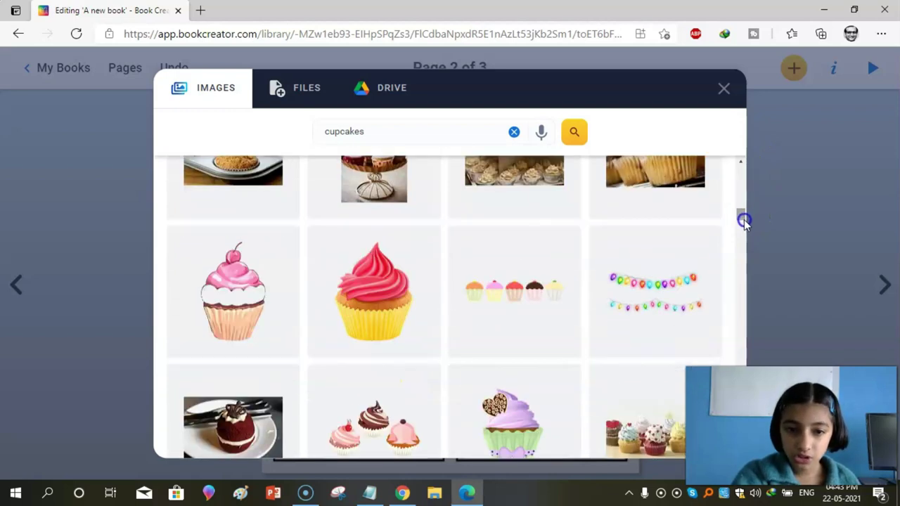
left_click(214, 422)
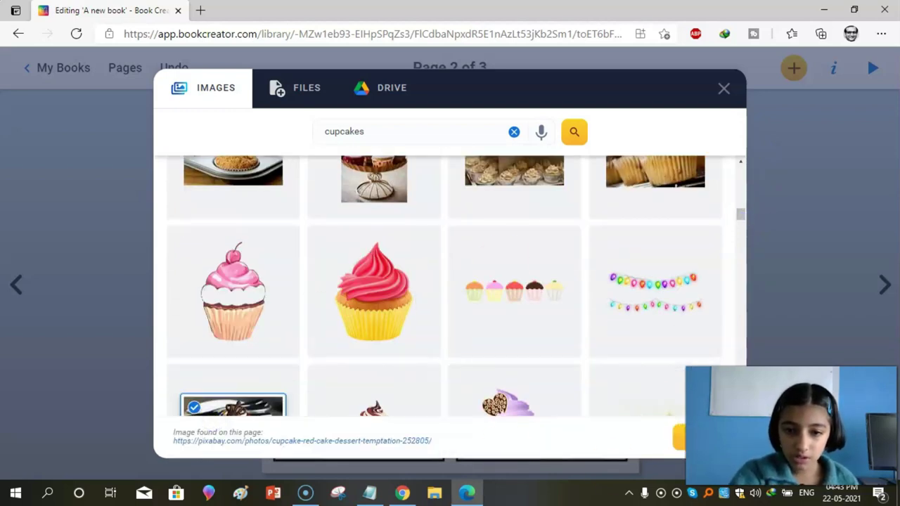
left_click(679, 444)
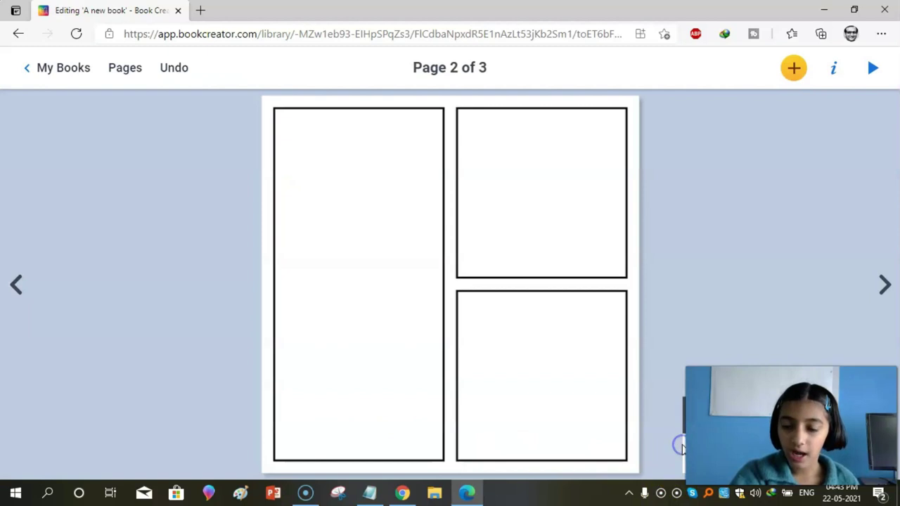
Step: Fill the bottom-right panel with the blue drip-iced cake photo from a 'cakes' search
left_click(561, 428)
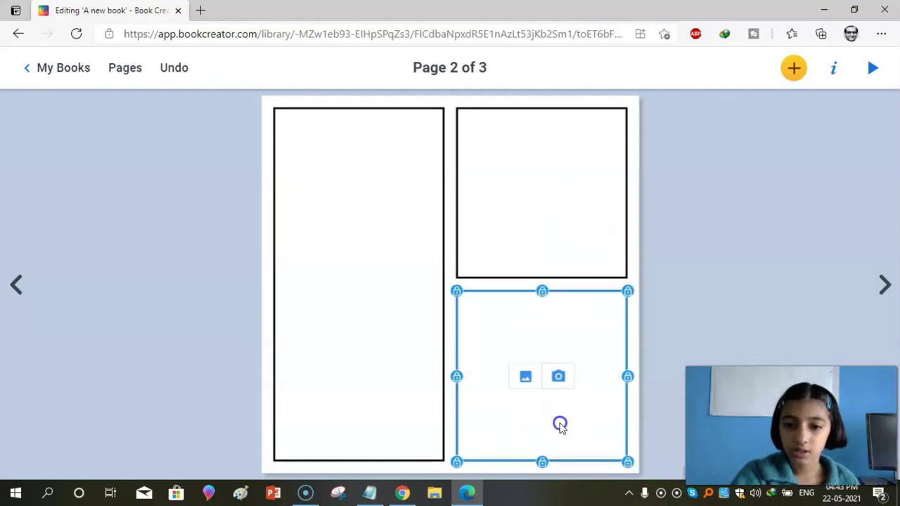
left_click(526, 378)
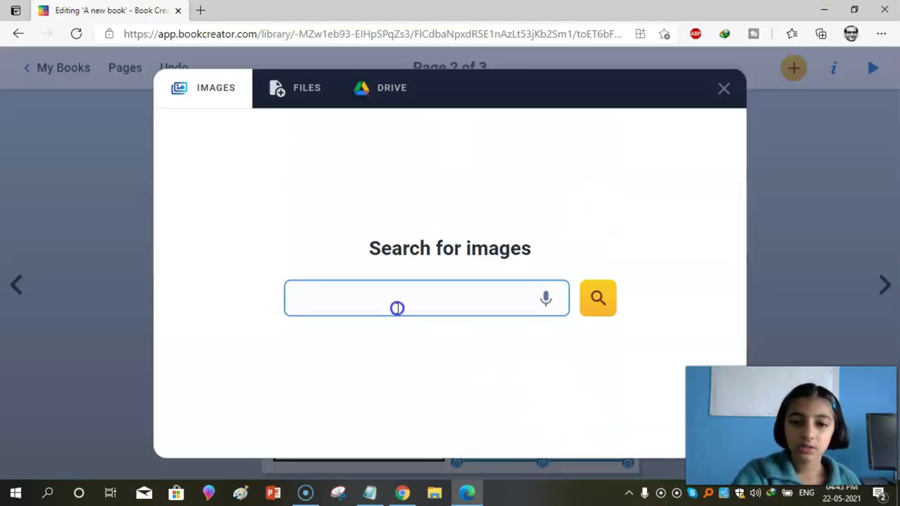
type("cakes")
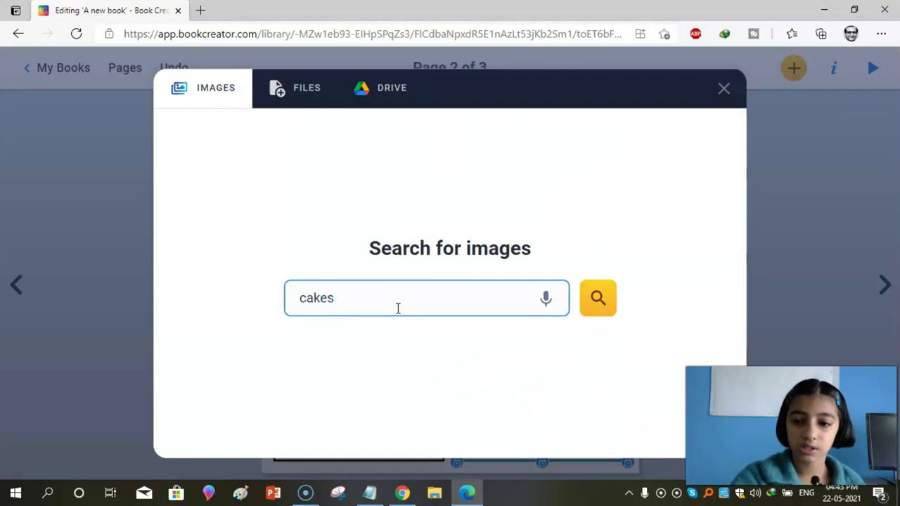
key("Return")
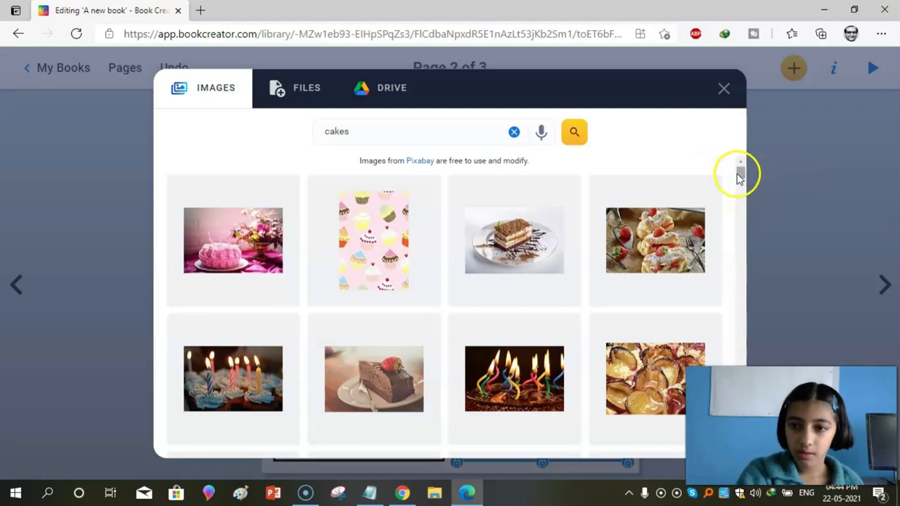
left_click_drag(738, 175, 737, 199)
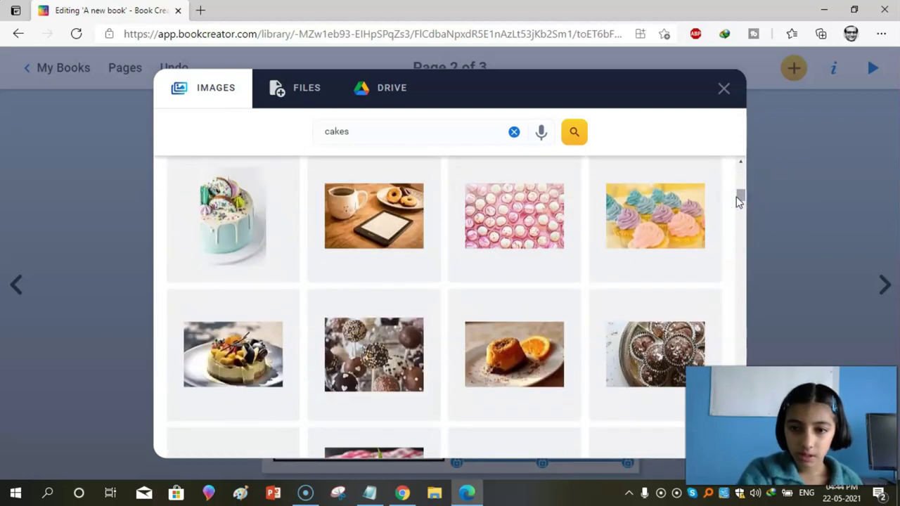
mouse_move(233, 216)
left_click(264, 208)
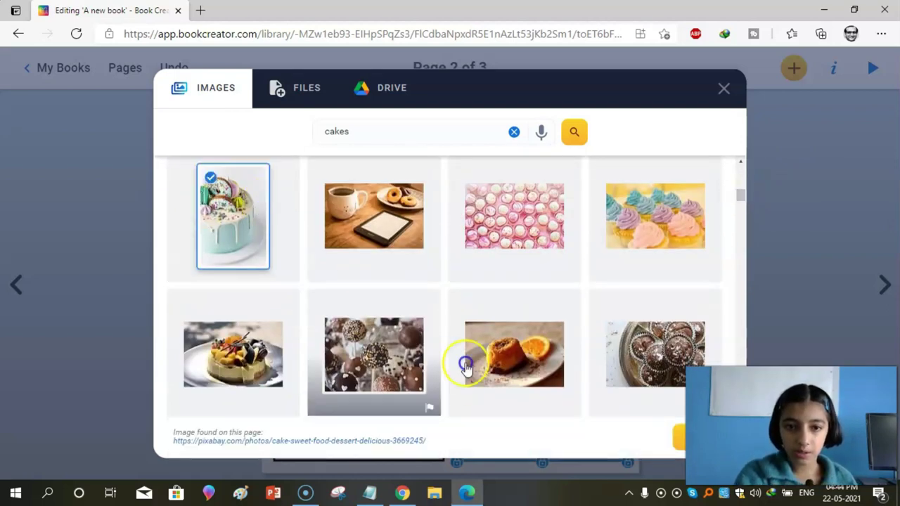
left_click(677, 444)
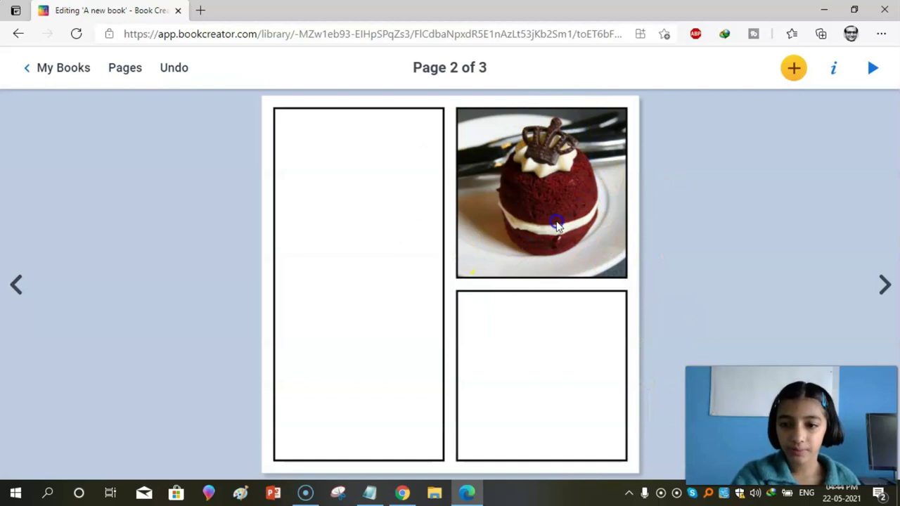
left_click(622, 396)
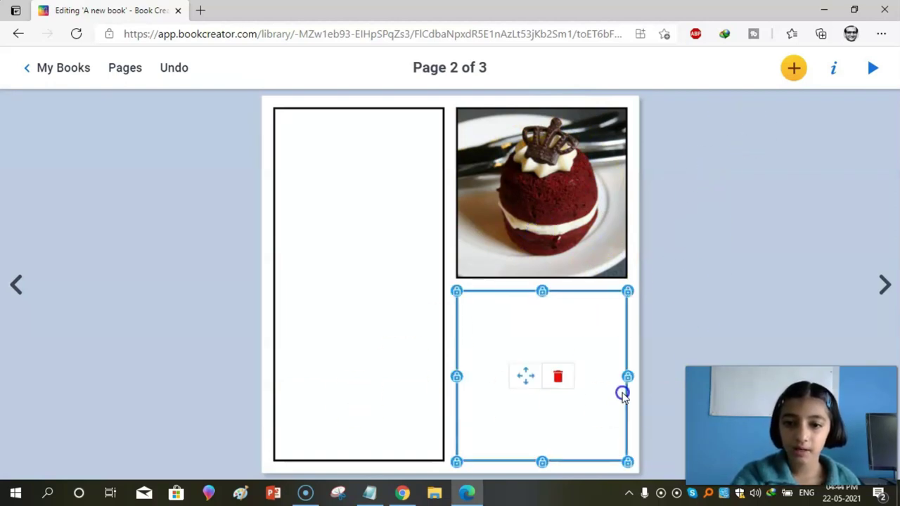
left_click(850, 262)
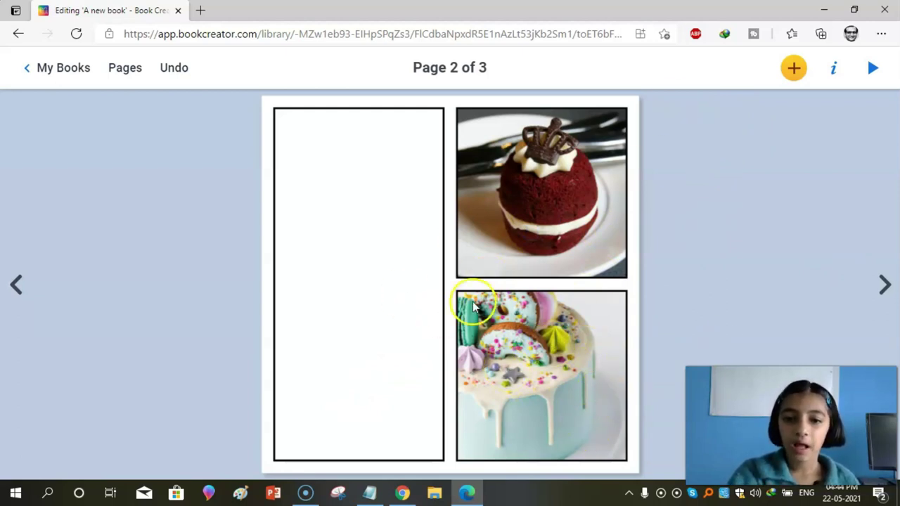
left_click(790, 70)
left_click(720, 109)
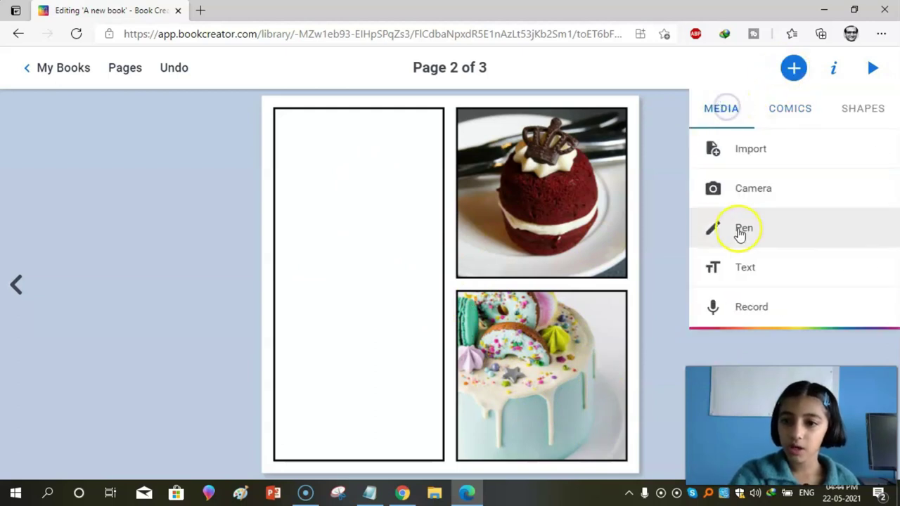
left_click(738, 271)
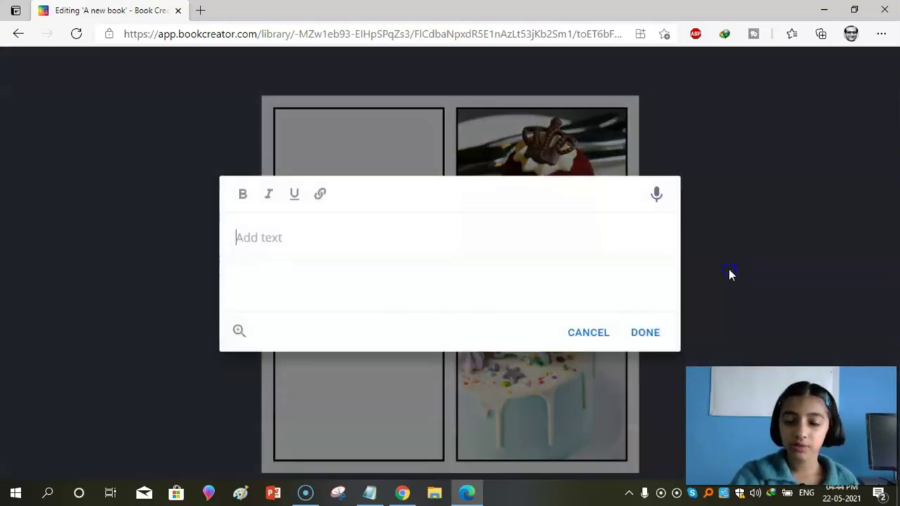
left_click(582, 334)
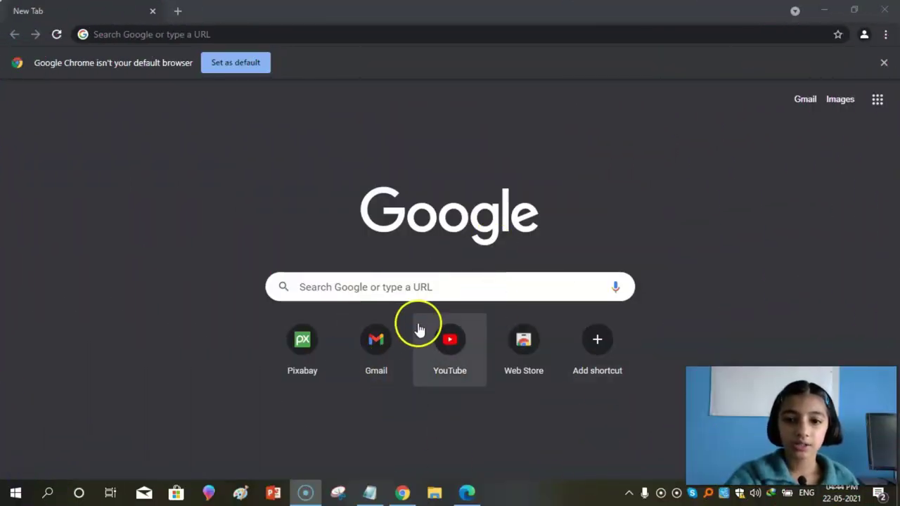
Step: Search Google for 'Cakes INFORMATION' and scroll to the Cake knowledge panel
left_click(355, 288)
type("caKES")
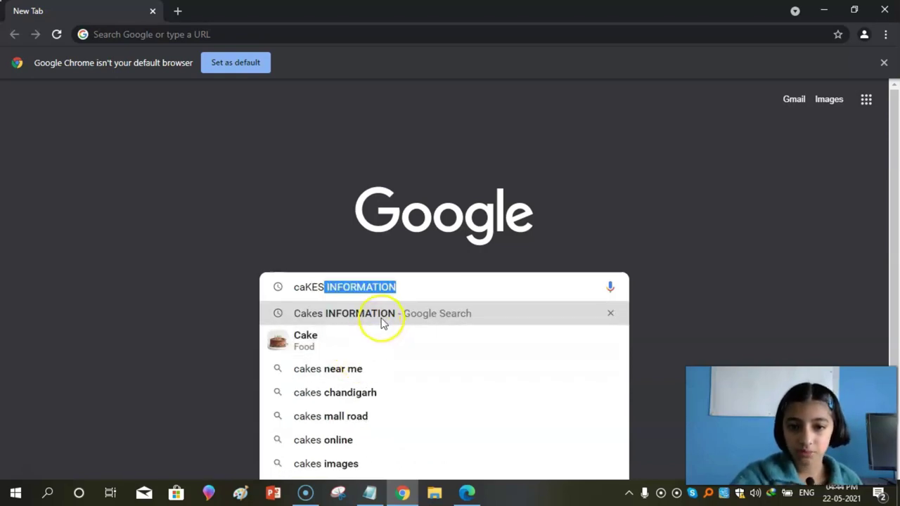
left_click(382, 319)
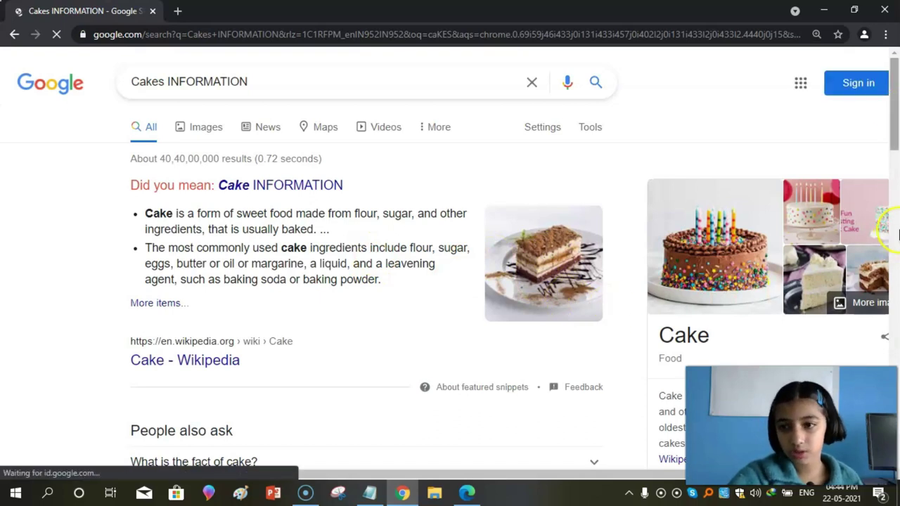
left_click_drag(895, 120, 896, 163)
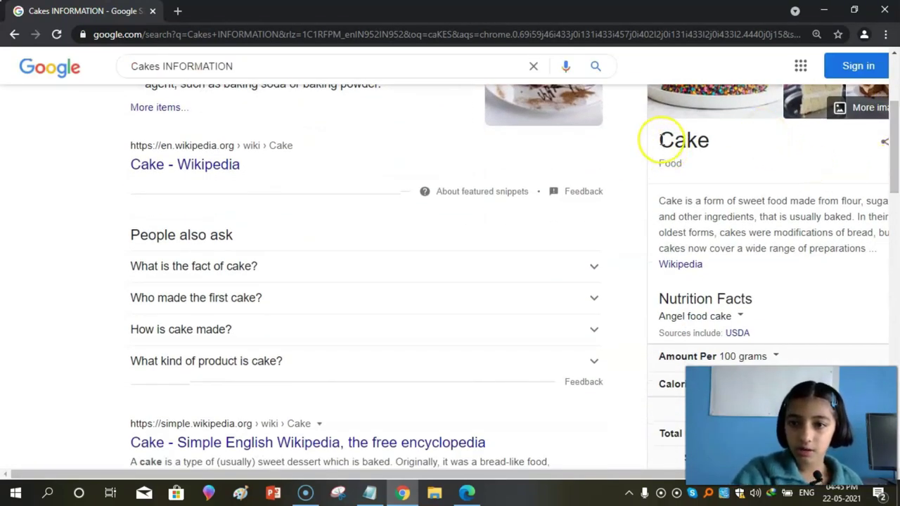
Step: Try selecting the Cake heading and description text in the knowledge panel
left_click_drag(661, 140, 733, 183)
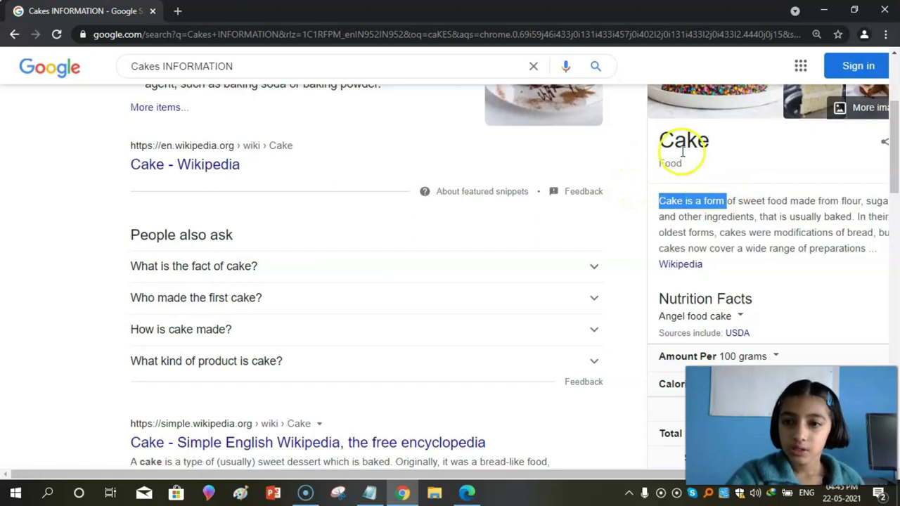
left_click(659, 143)
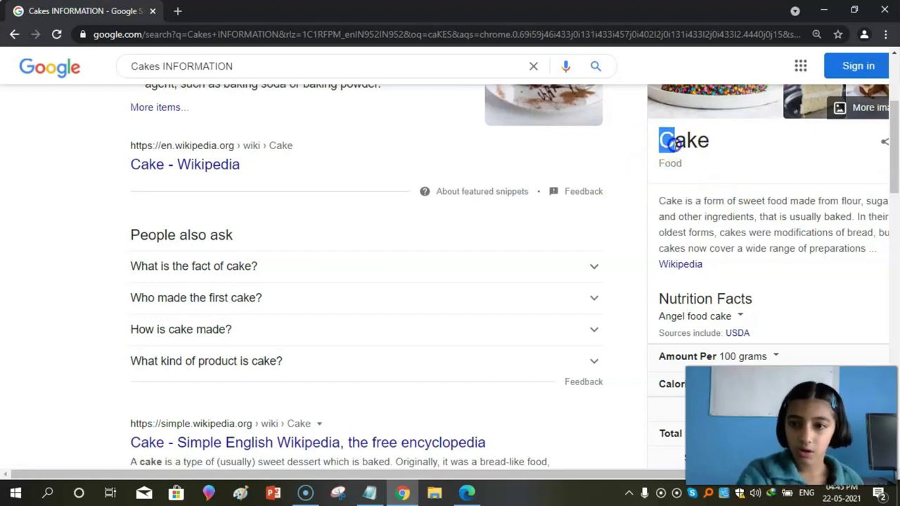
mouse_move(680, 143)
left_mouse_down()
mouse_move(787, 197)
mouse_move(839, 251)
left_mouse_up()
left_click(842, 250)
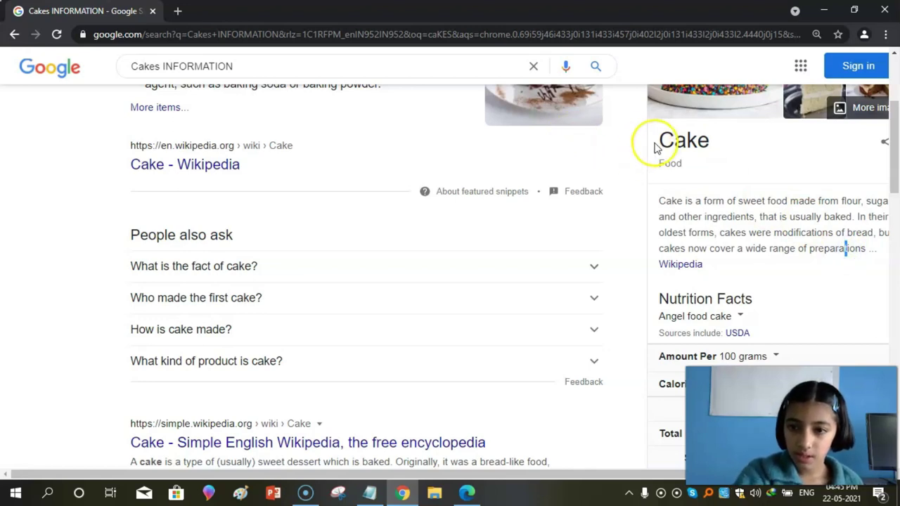
mouse_move(654, 144)
left_mouse_down()
mouse_move(843, 147)
mouse_move(868, 217)
mouse_move(868, 249)
left_mouse_up()
left_click(868, 249)
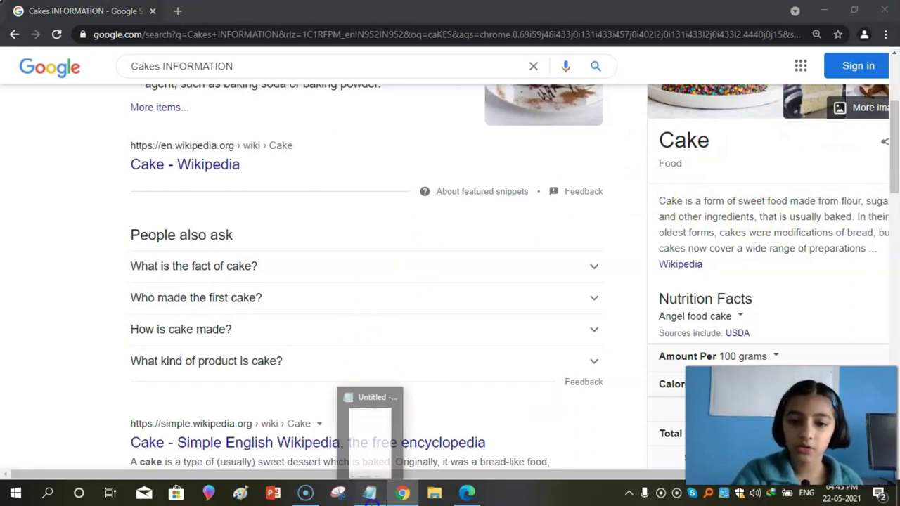
Step: Copy the Cake heading and description from the search results
left_click(370, 493)
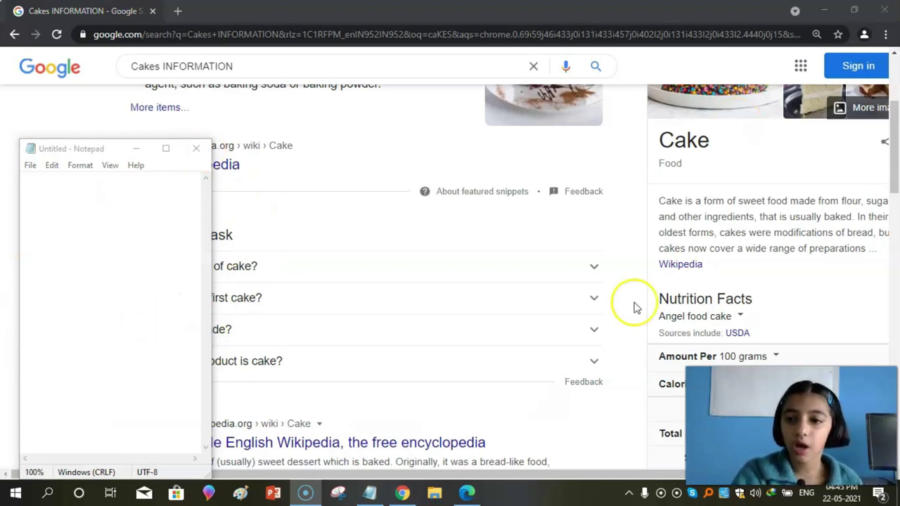
left_click(692, 224)
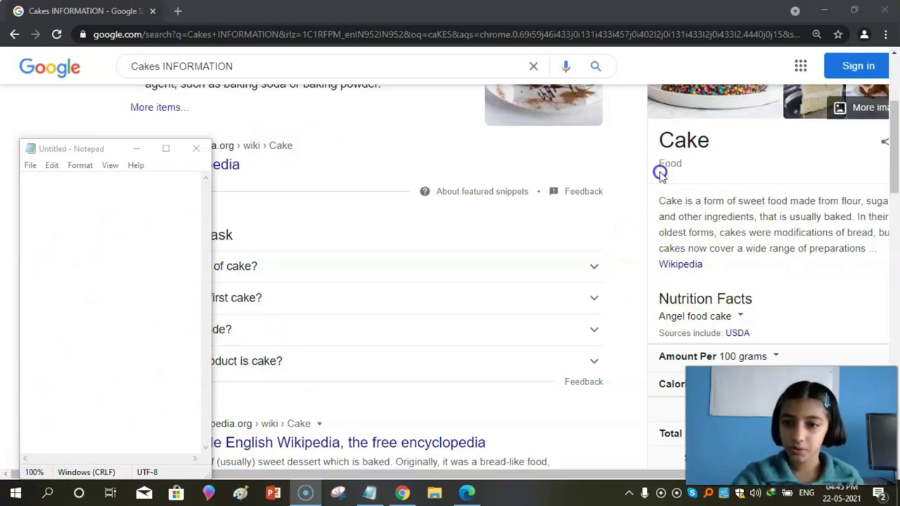
left_click_drag(652, 142, 763, 213)
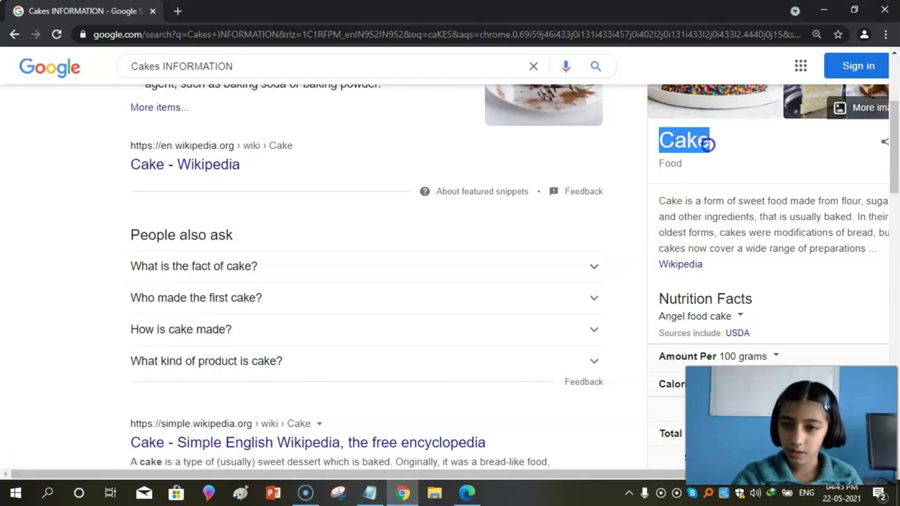
left_click_drag(839, 225, 880, 249)
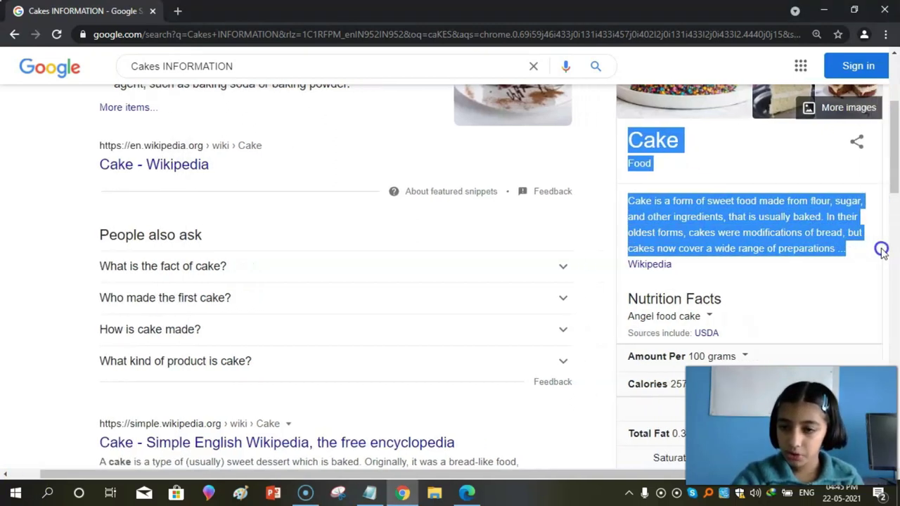
right_click(762, 225)
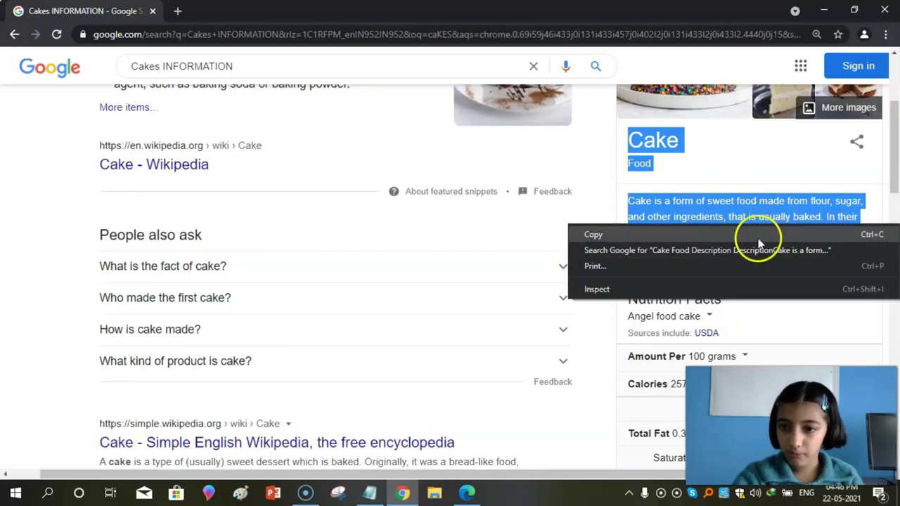
left_click(758, 239)
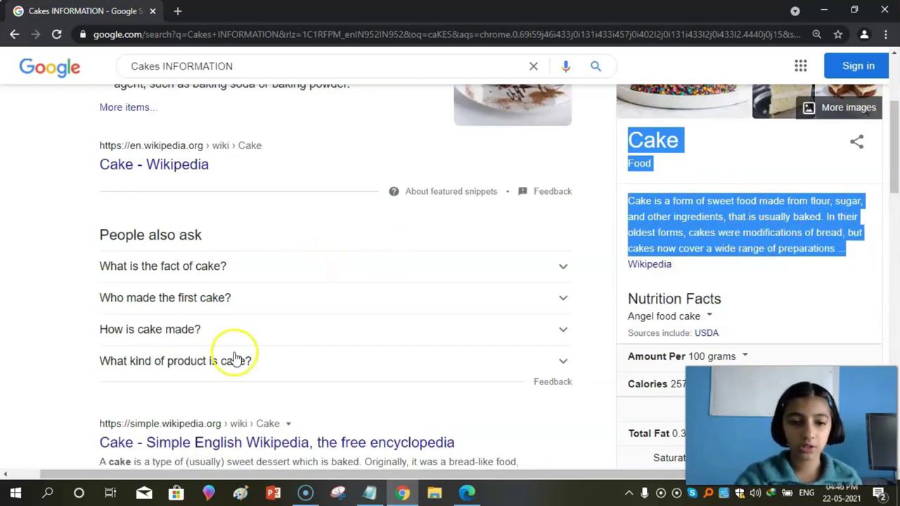
Step: Paste the cake text into the Notepad note and copy the whole note back out
left_click(372, 494)
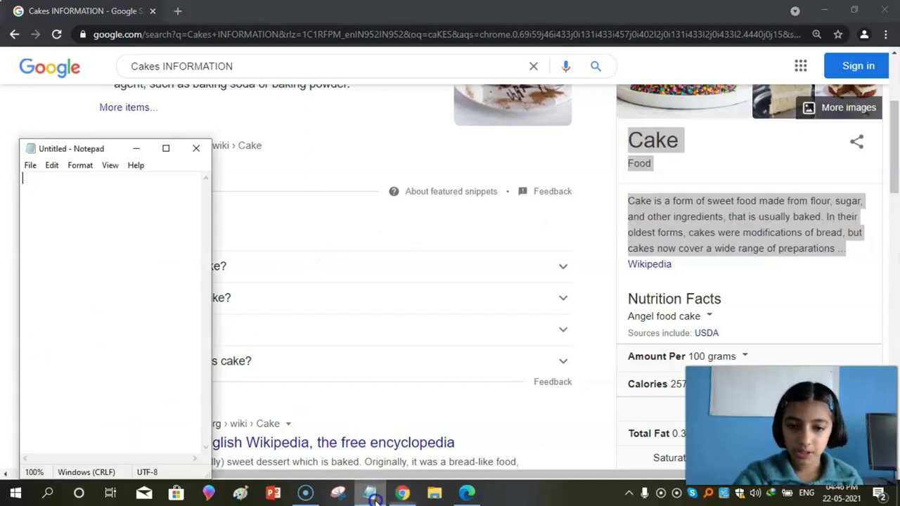
right_click(25, 184)
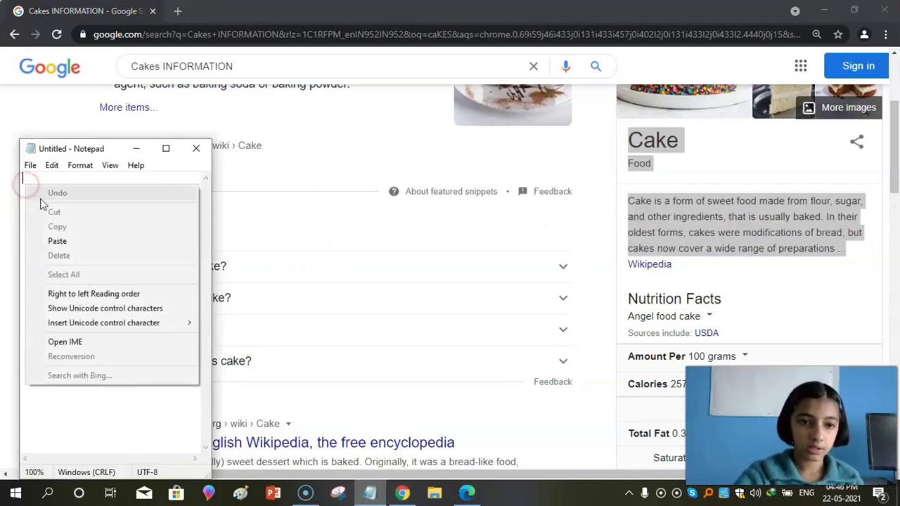
left_click(67, 239)
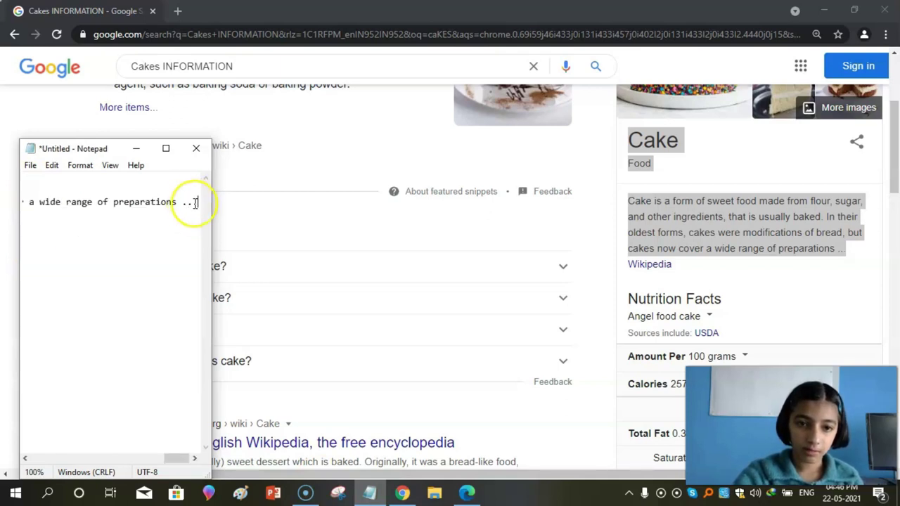
key("ctrl+a")
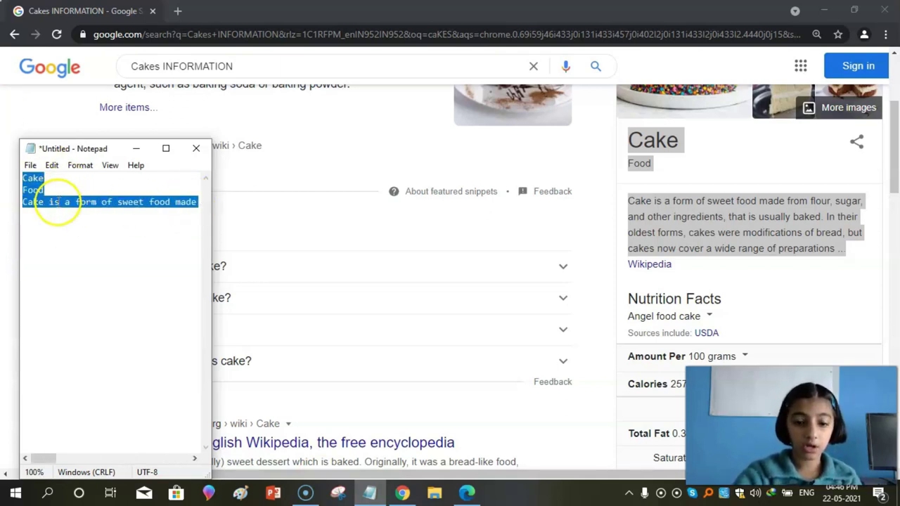
right_click(59, 202)
left_click(91, 244)
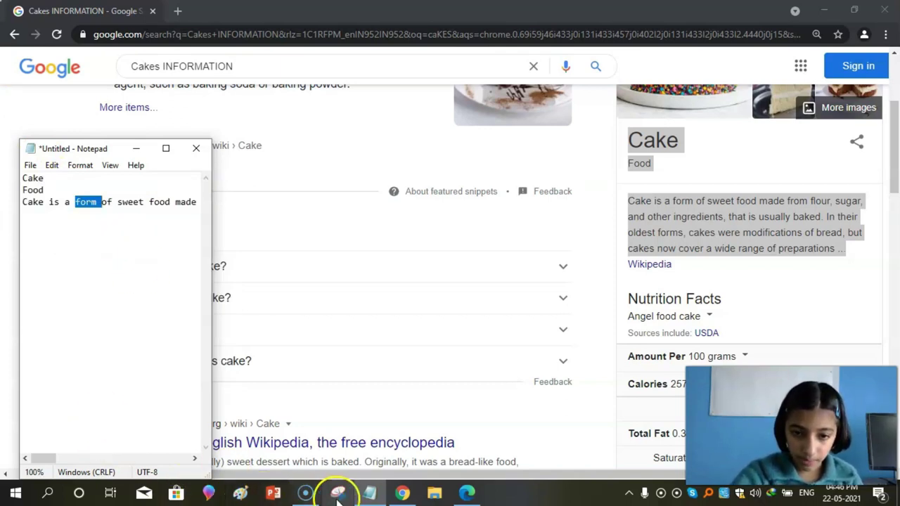
left_click(305, 493)
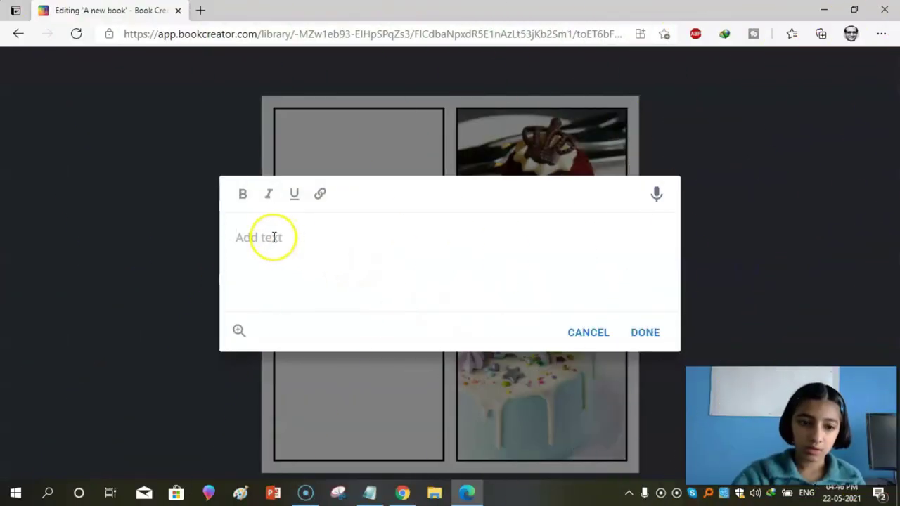
Step: Paste the cake text into the new text box and bold the Cake and Food lines
right_click(274, 237)
left_click(309, 267)
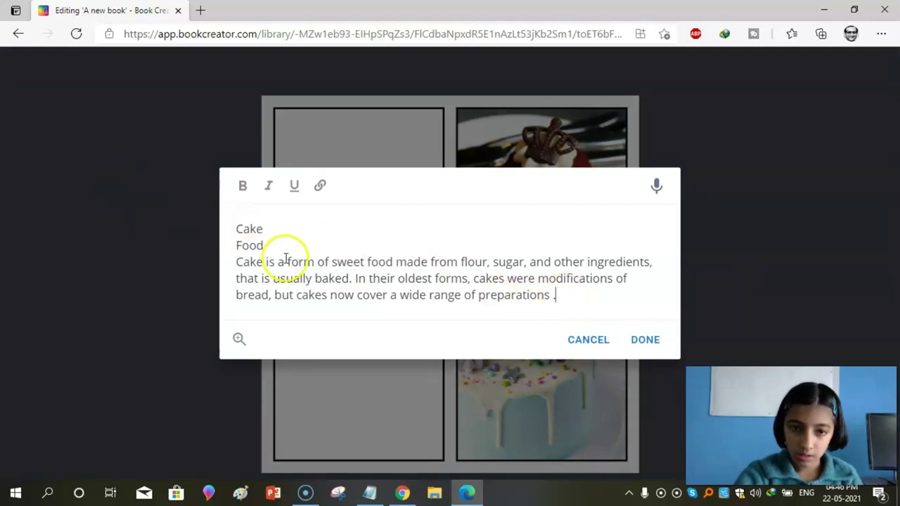
left_click_drag(273, 245, 217, 219)
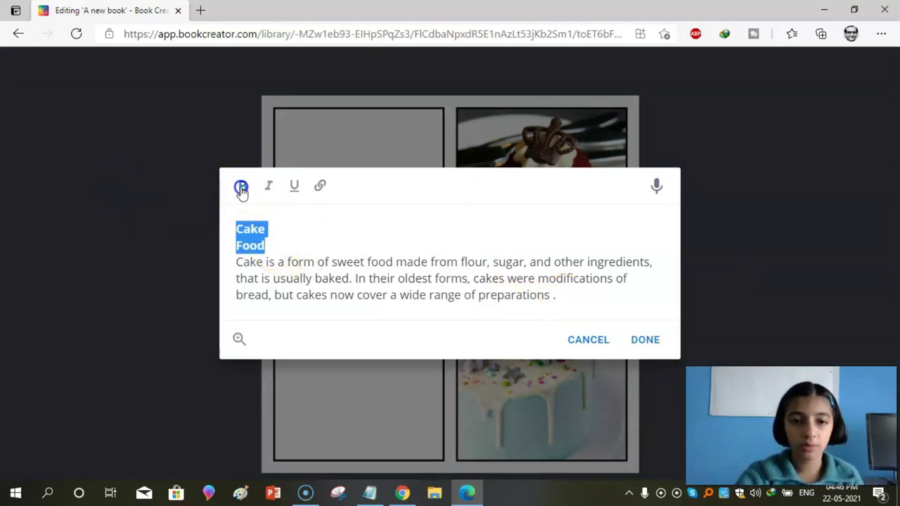
left_click(646, 329)
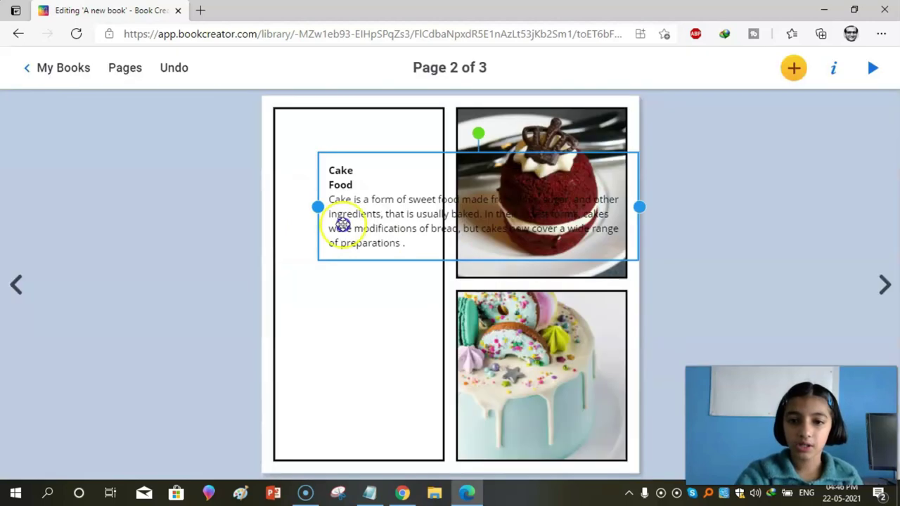
Step: Move and resize the text box to fit page 2's tall left panel
left_click_drag(342, 221, 366, 155)
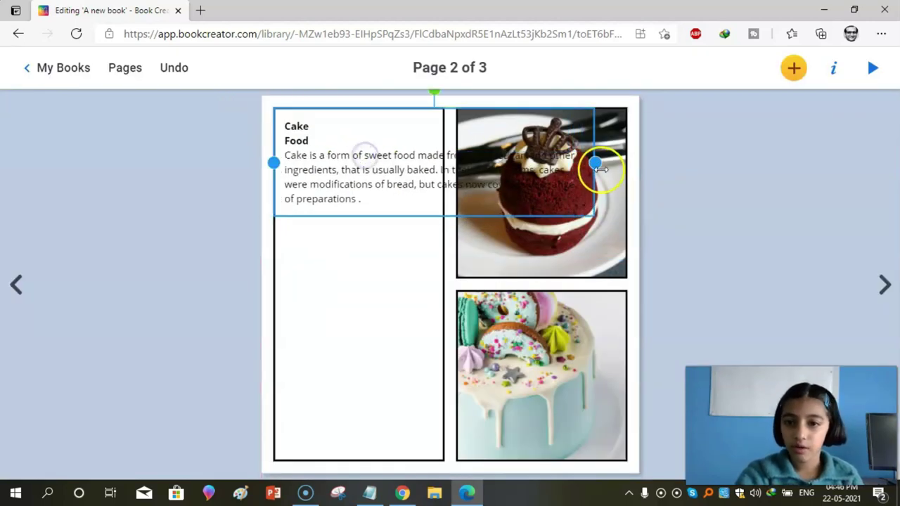
mouse_move(596, 164)
left_mouse_down()
mouse_move(418, 199)
mouse_move(445, 201)
left_mouse_up()
left_click(849, 273)
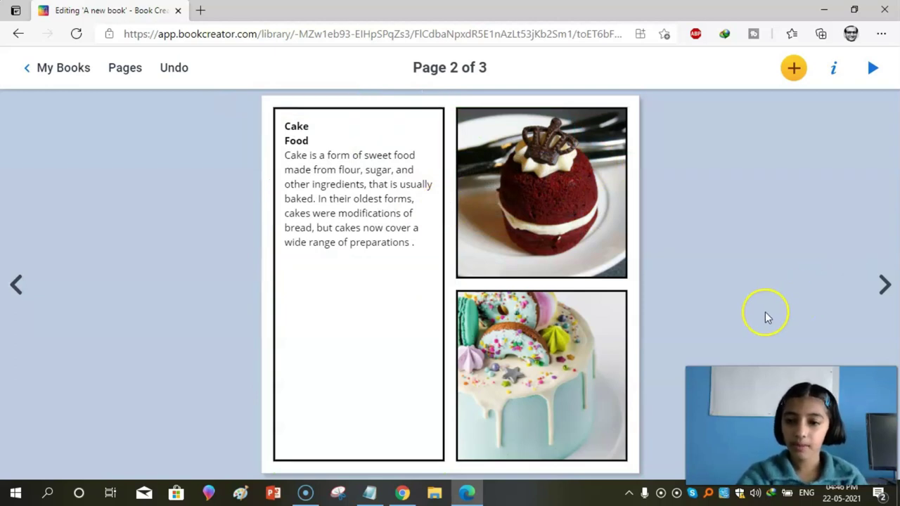